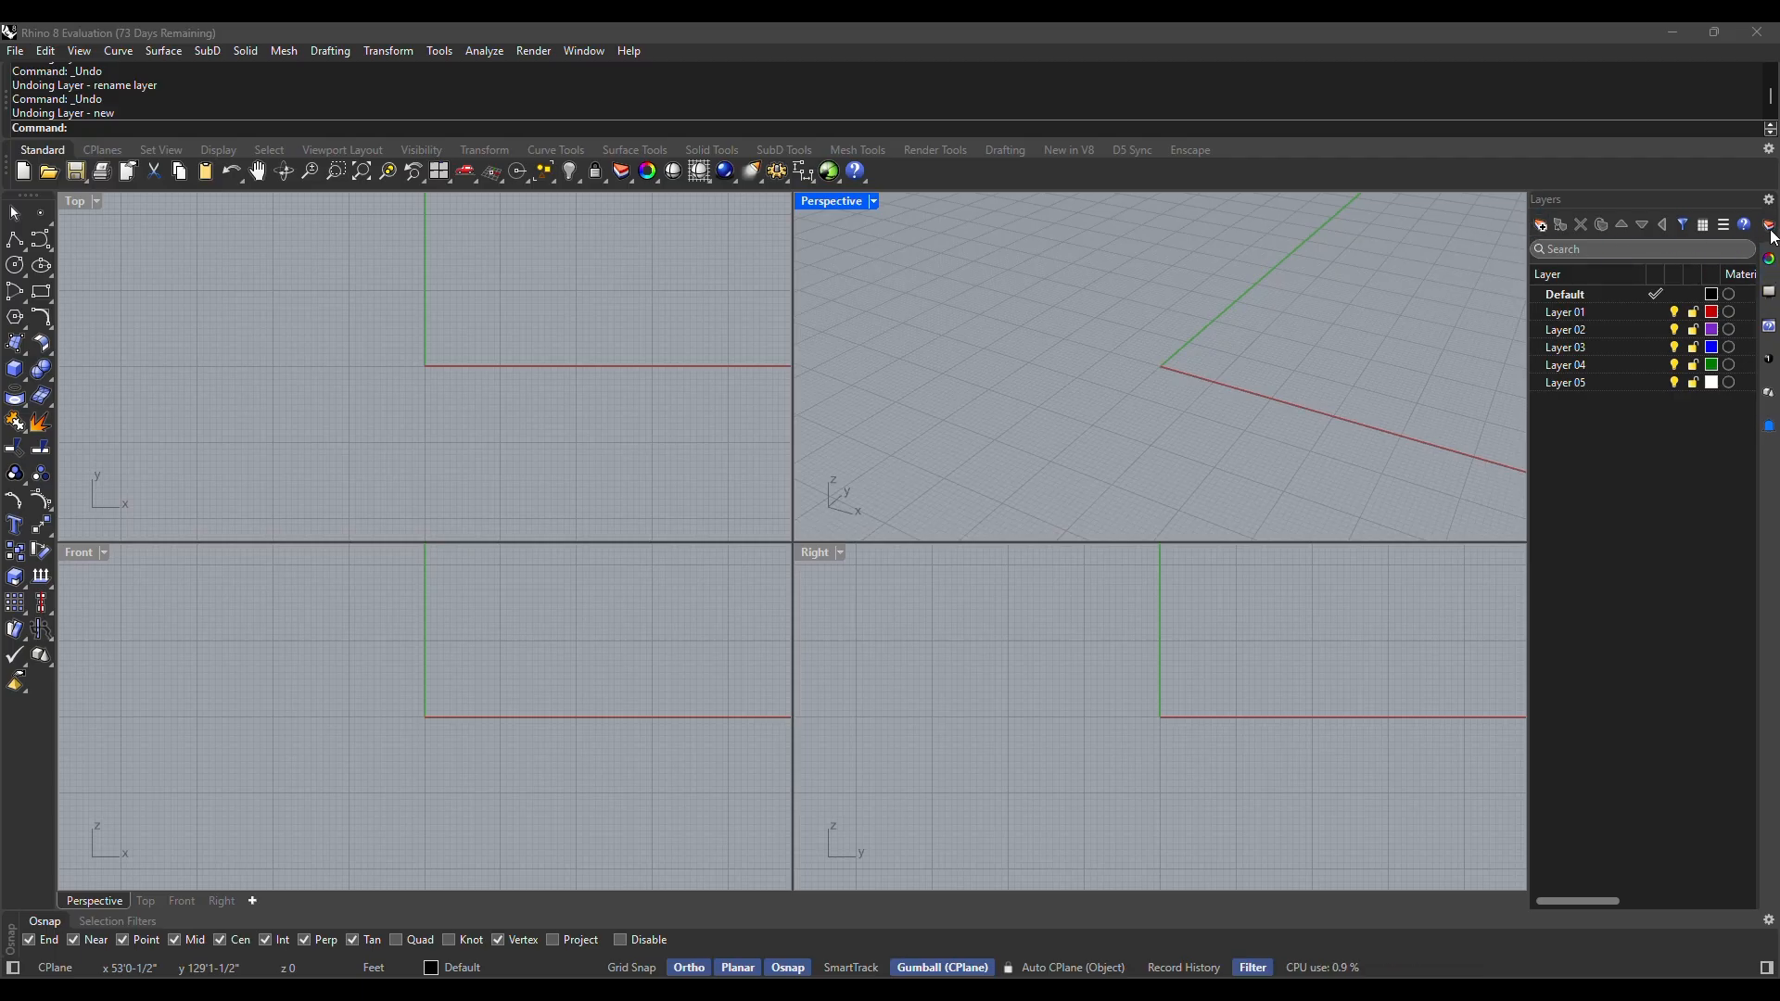
Create a new layer and name it Lines
{"action": "left_click", "coordinate": [1769, 263]}
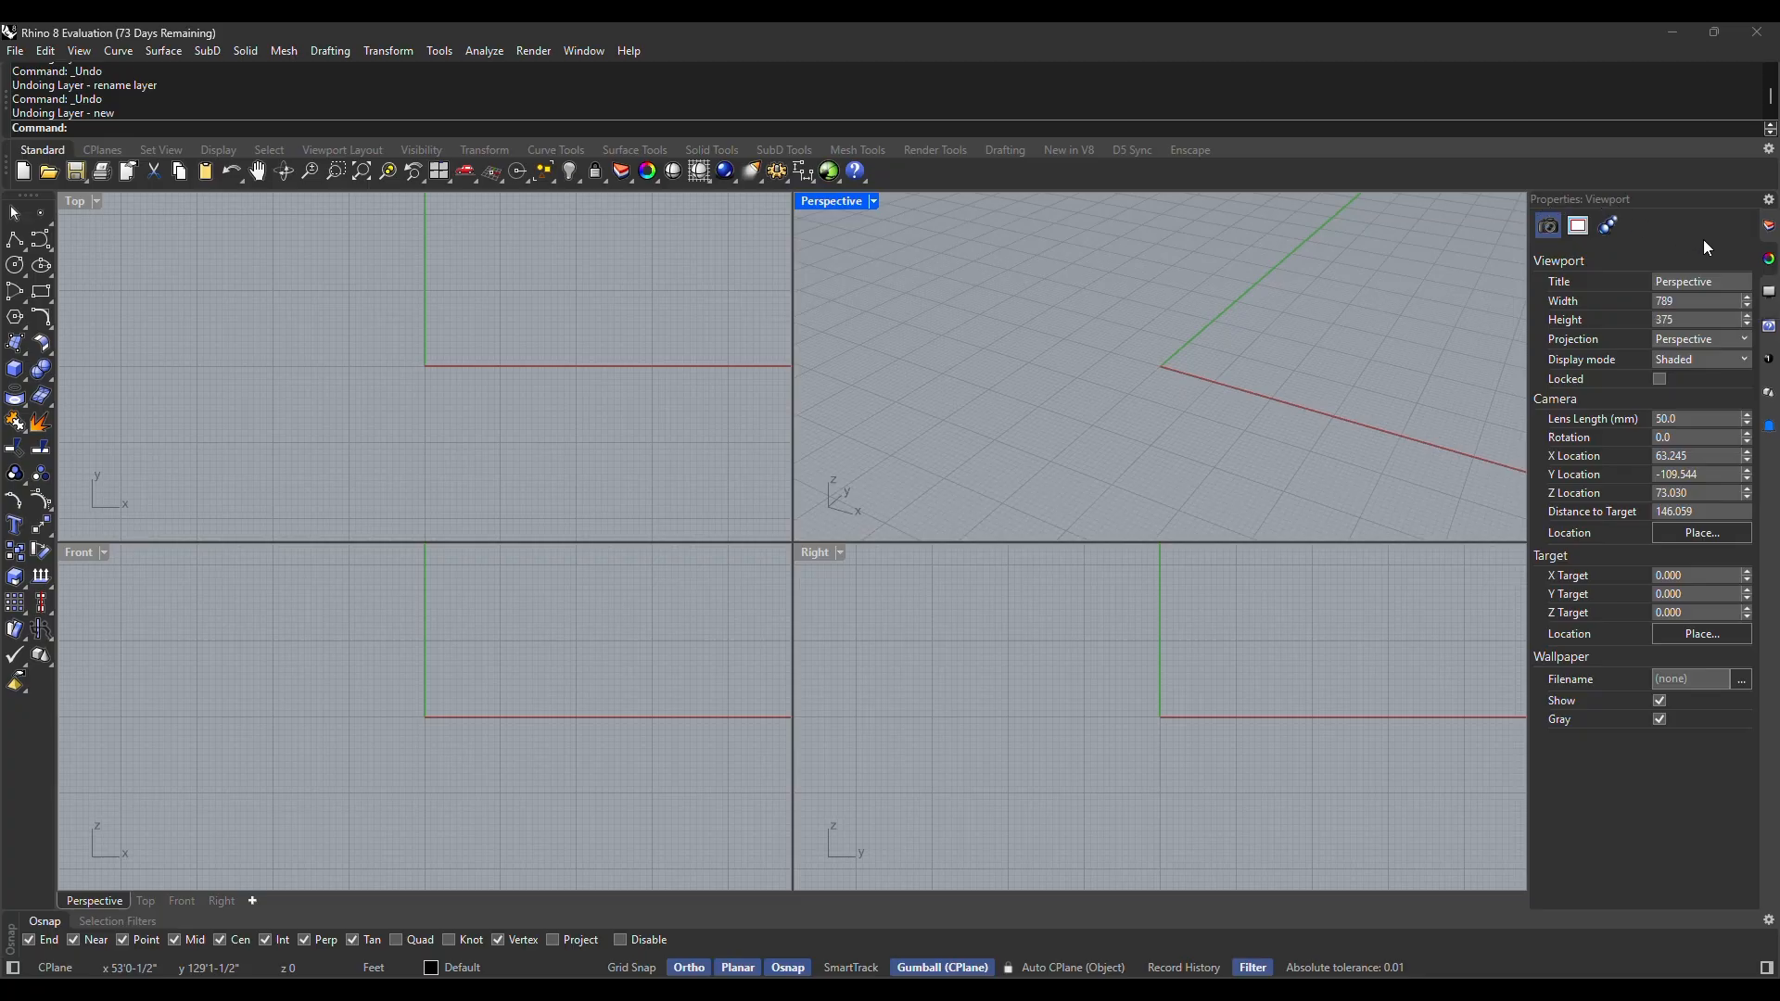
{"action": "left_click", "coordinate": [1770, 227]}
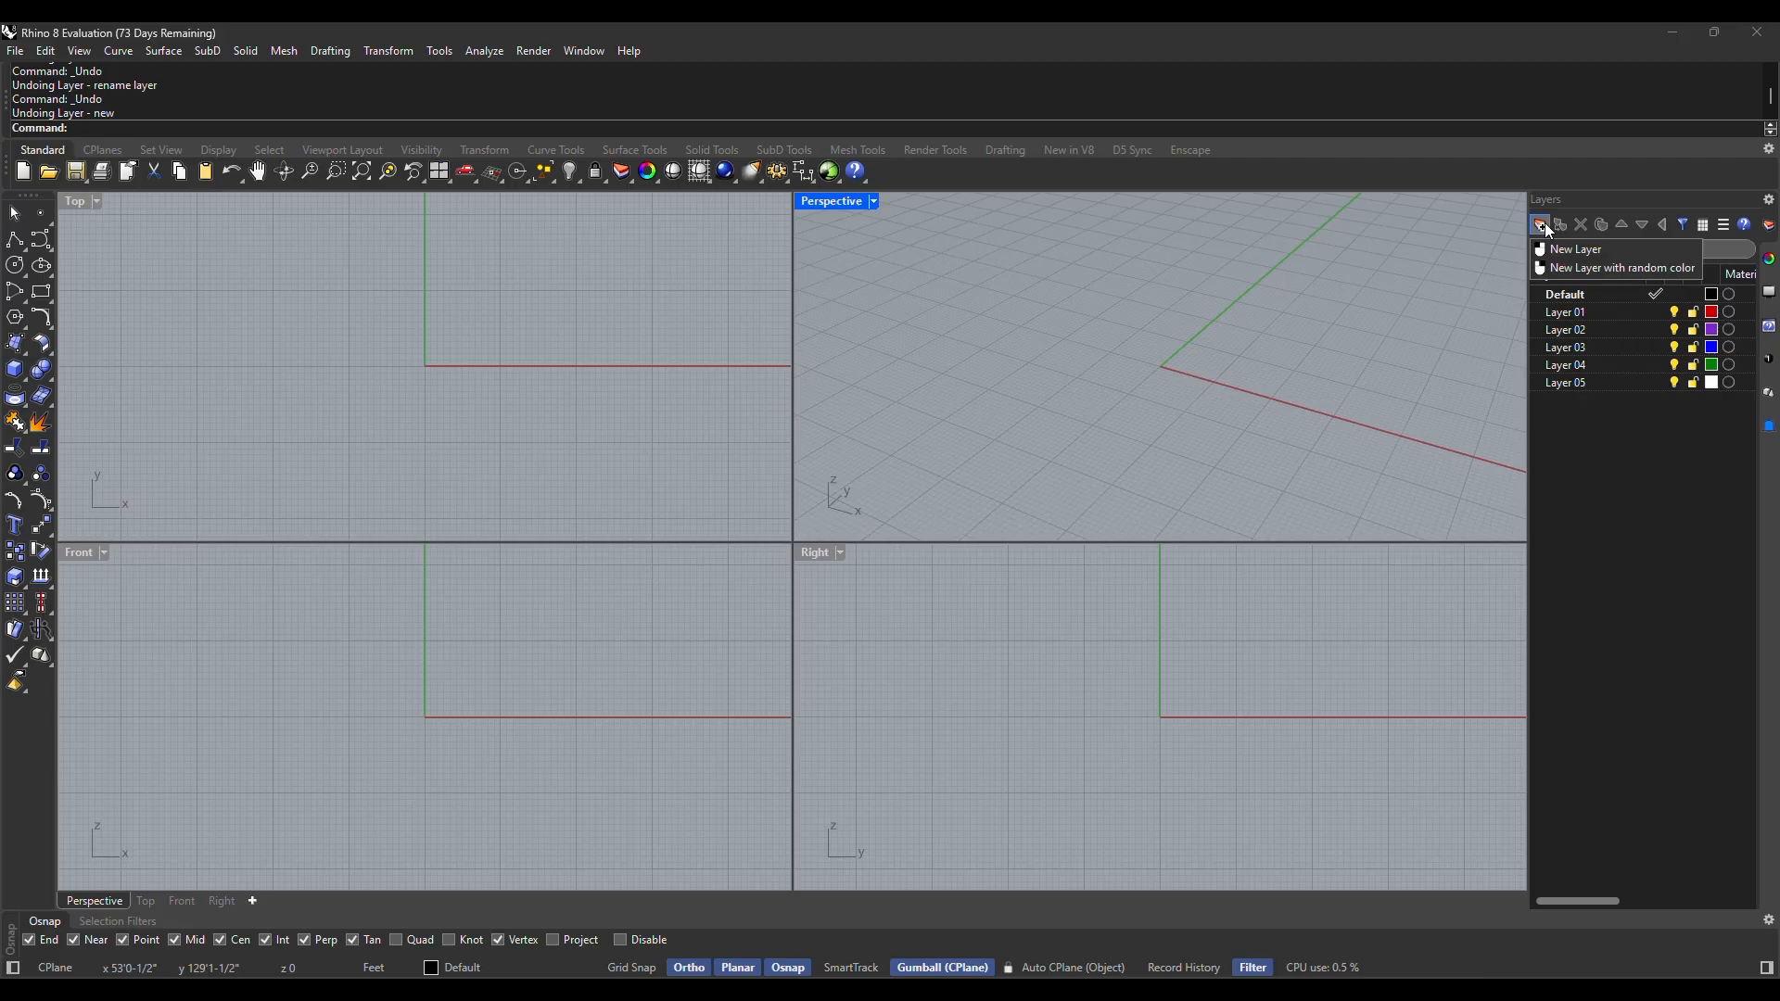
{"action": "left_click", "coordinate": [1542, 226]}
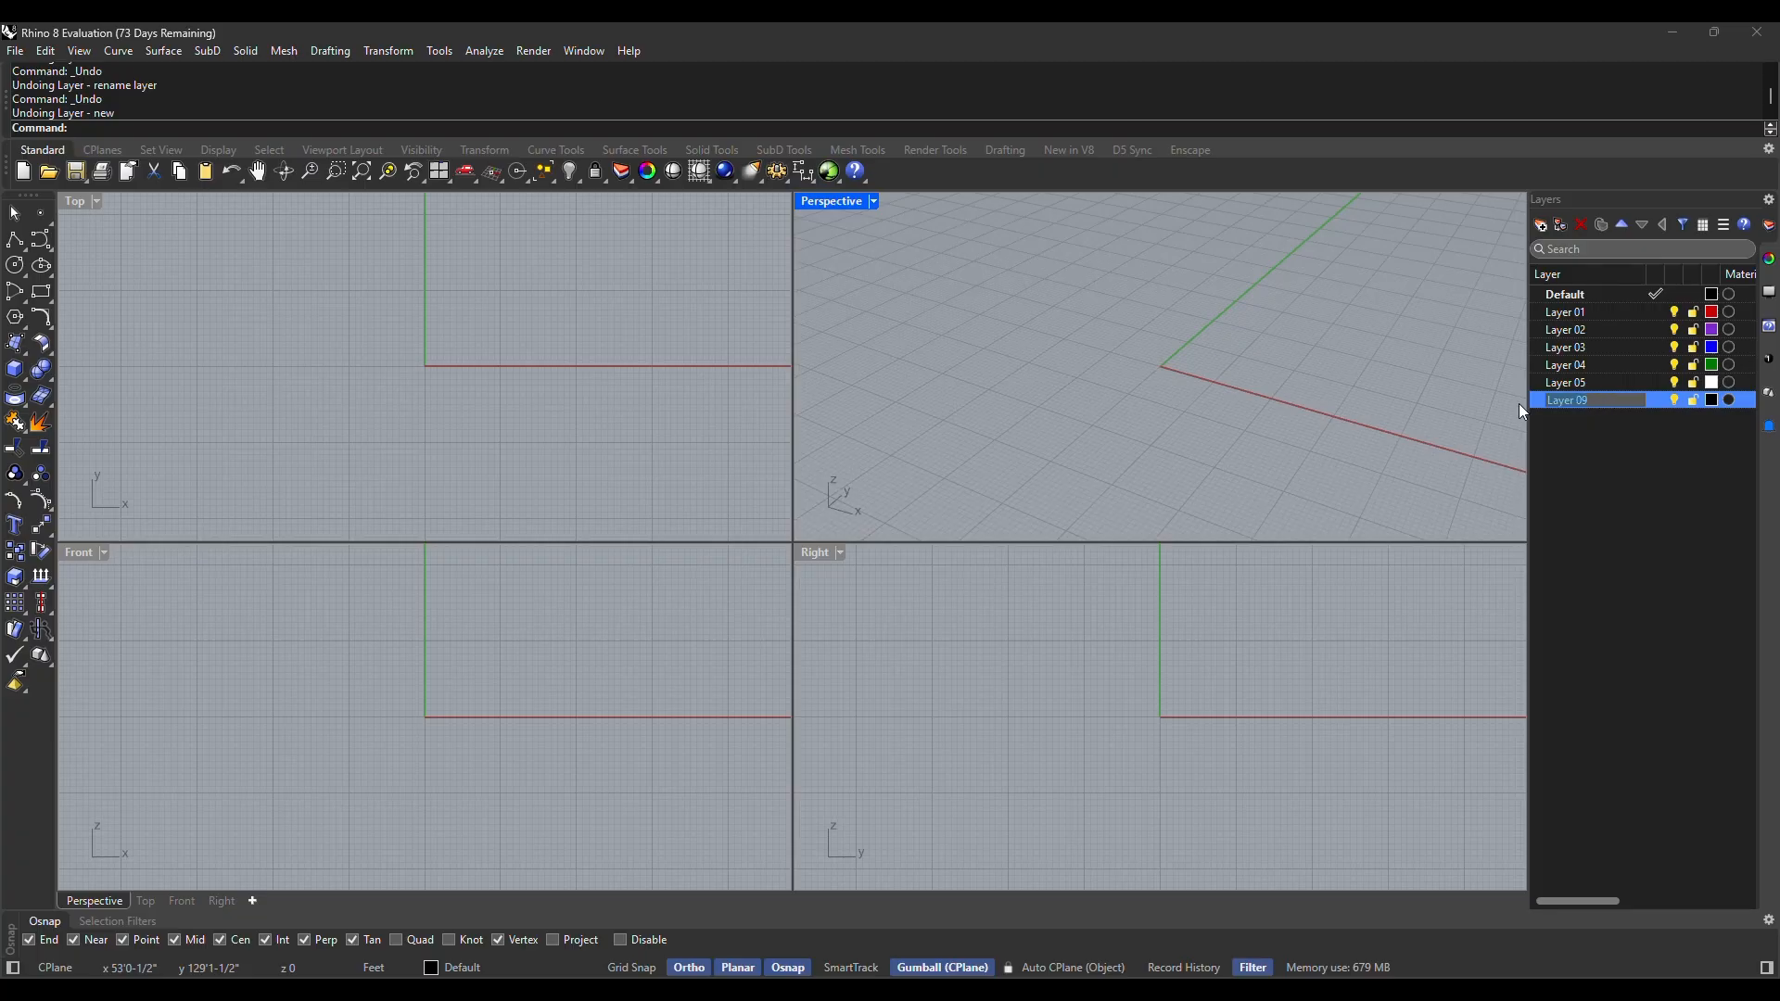
{"action": "type", "text": "L"}
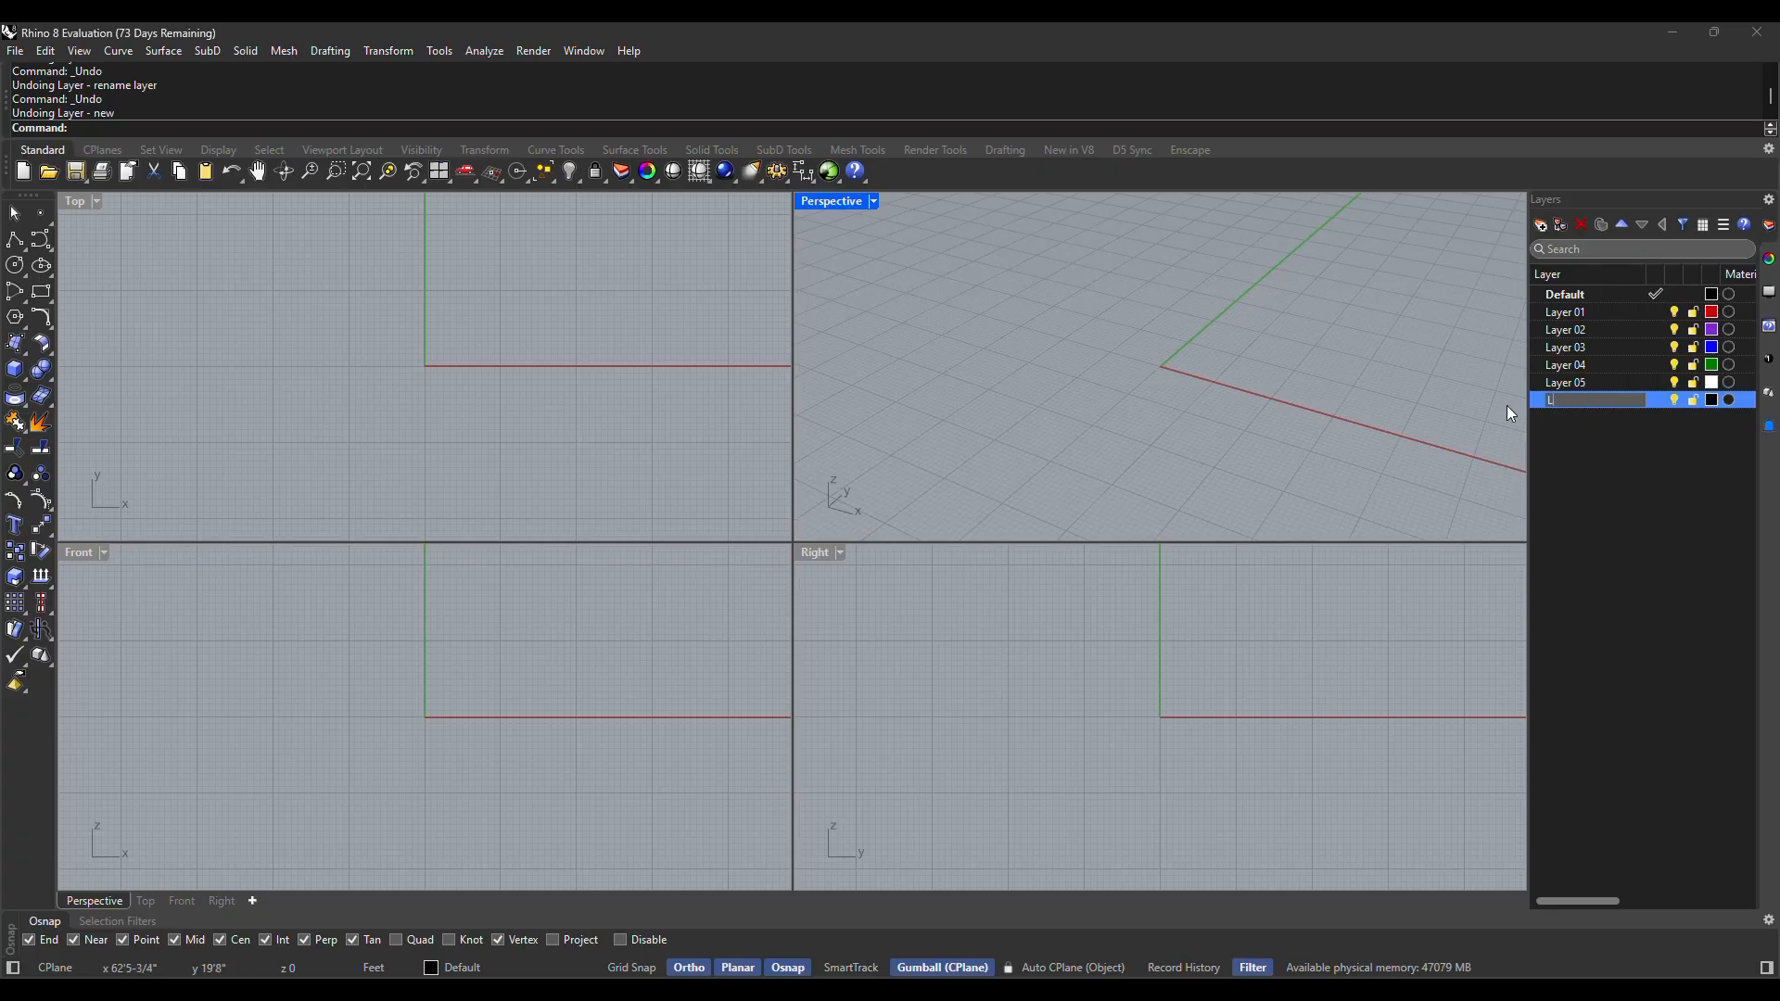
{"action": "type", "text": "ines"}
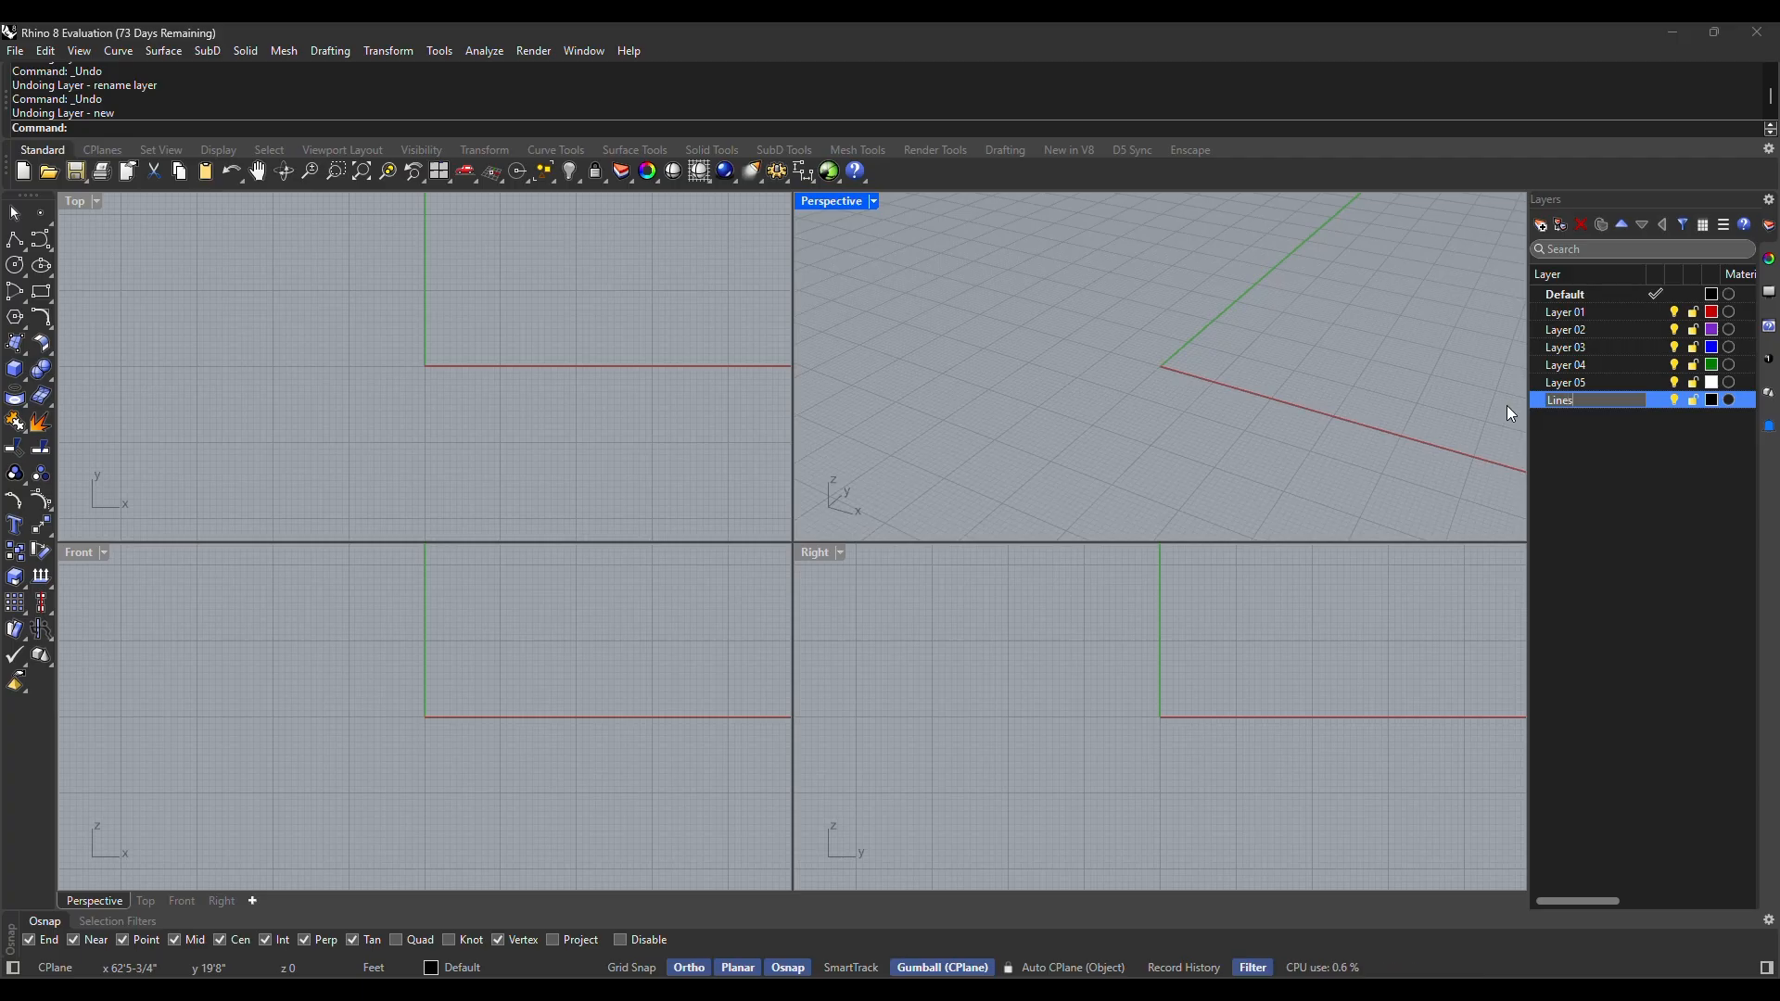
{"action": "left_click", "coordinate": [1609, 467]}
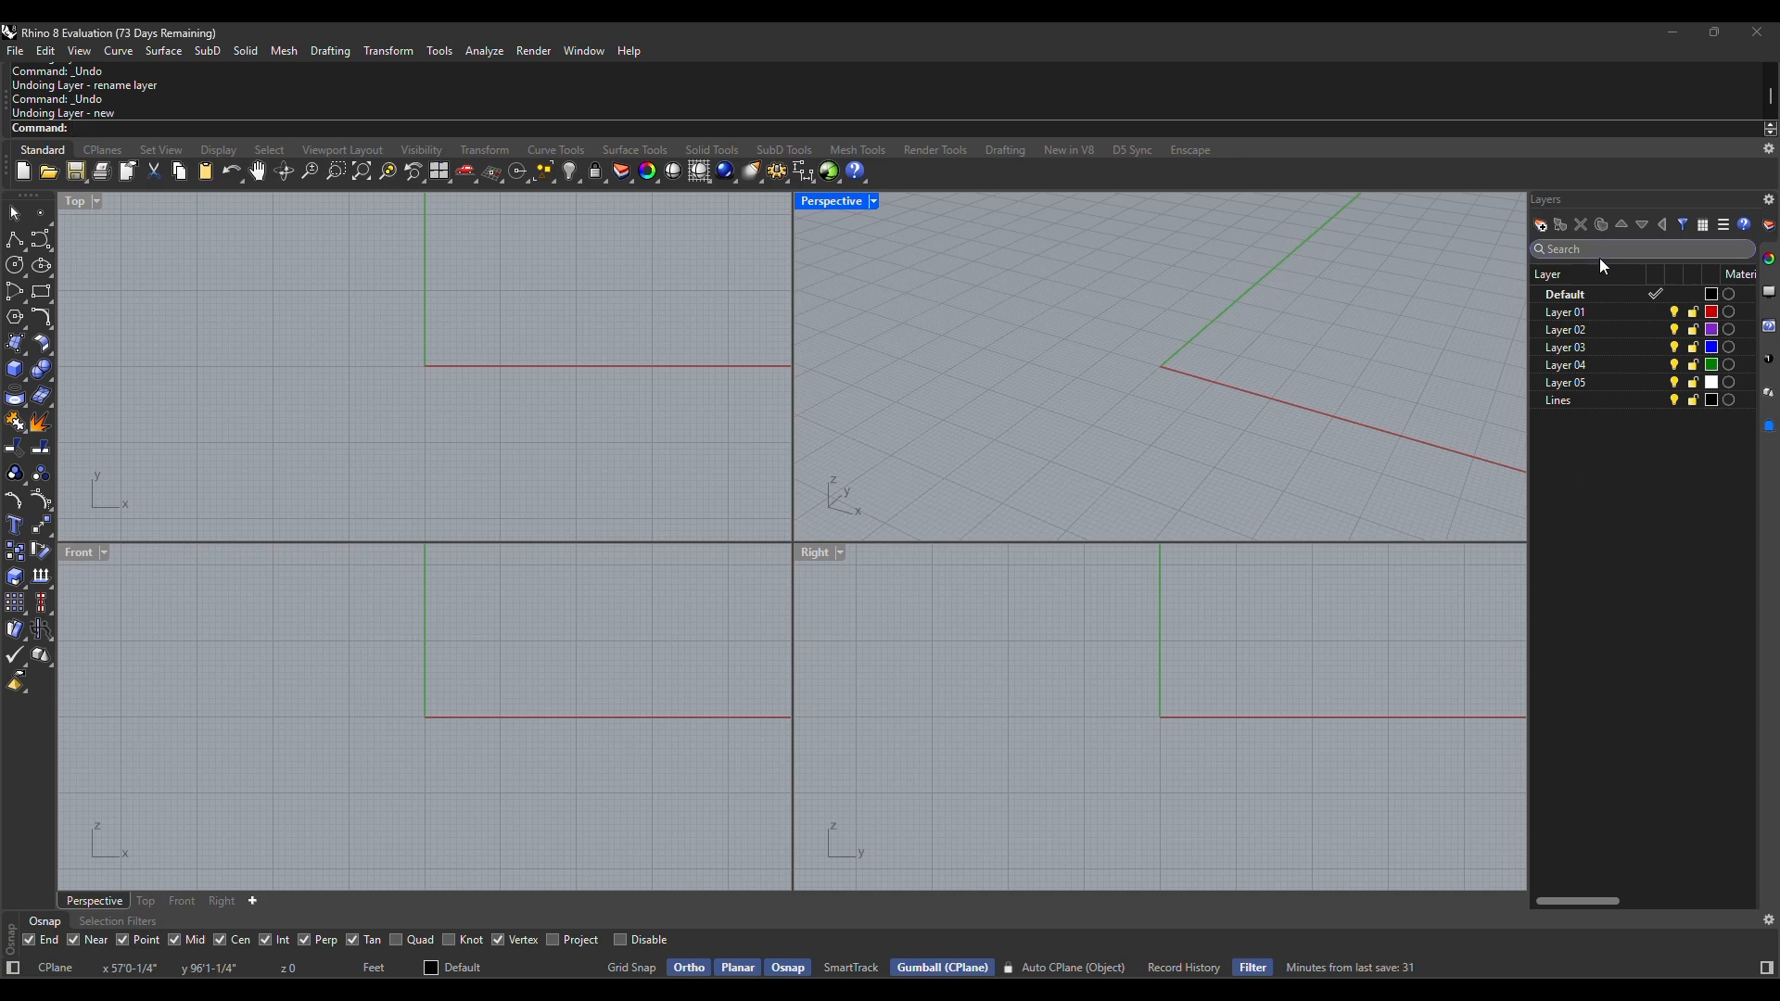
Add another layer and name it Curves
{"action": "left_click", "coordinate": [1543, 231]}
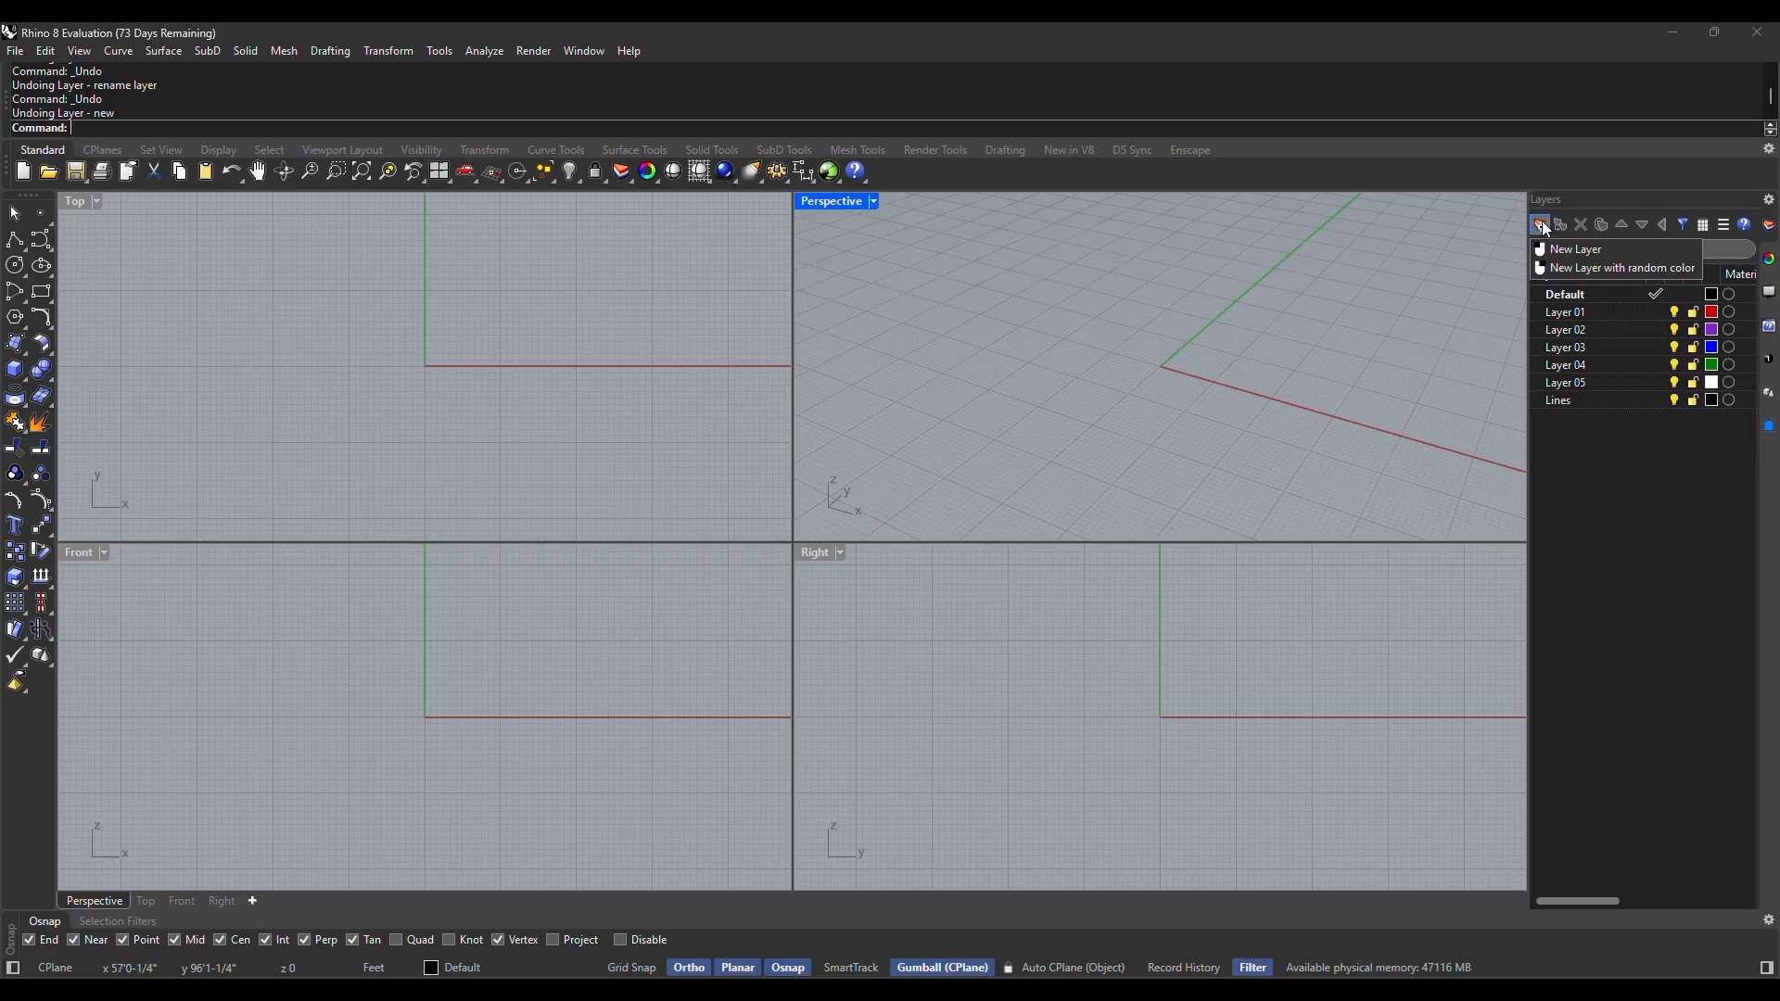
{"action": "left_click", "coordinate": [1576, 249]}
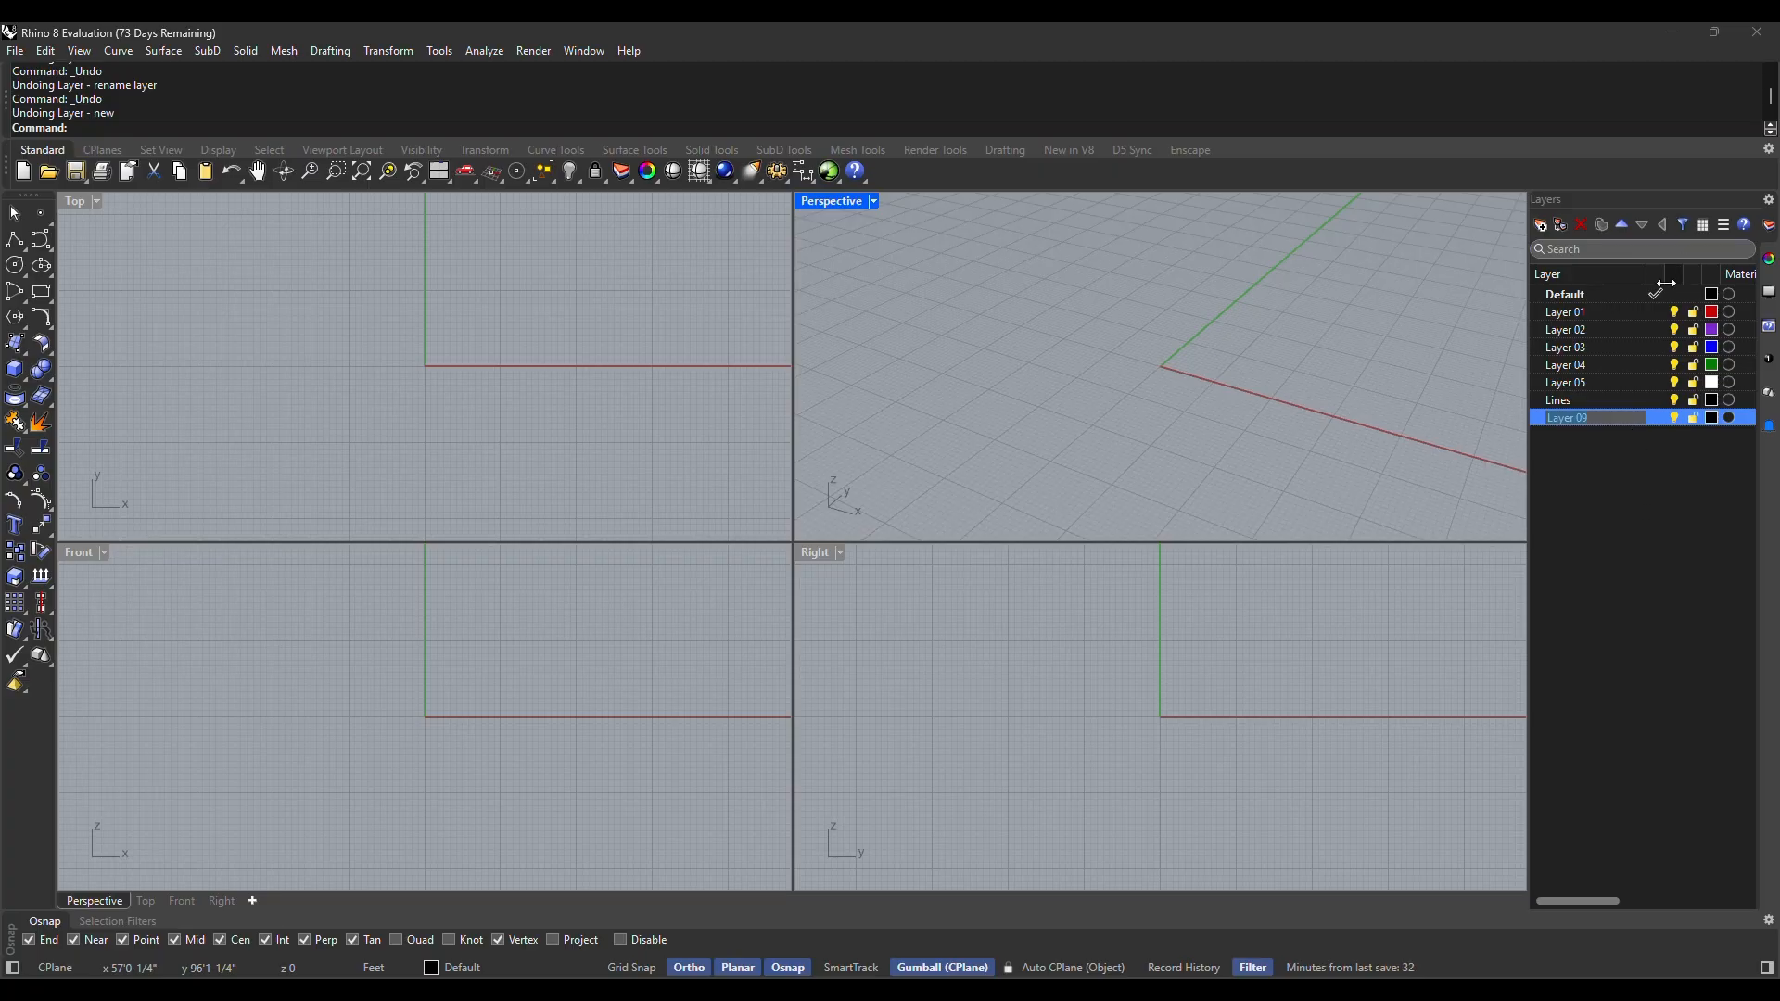
{"action": "left_click", "coordinate": [1611, 419]}
{"action": "type", "text": "Curves"}
{"action": "key", "text": "Return"}
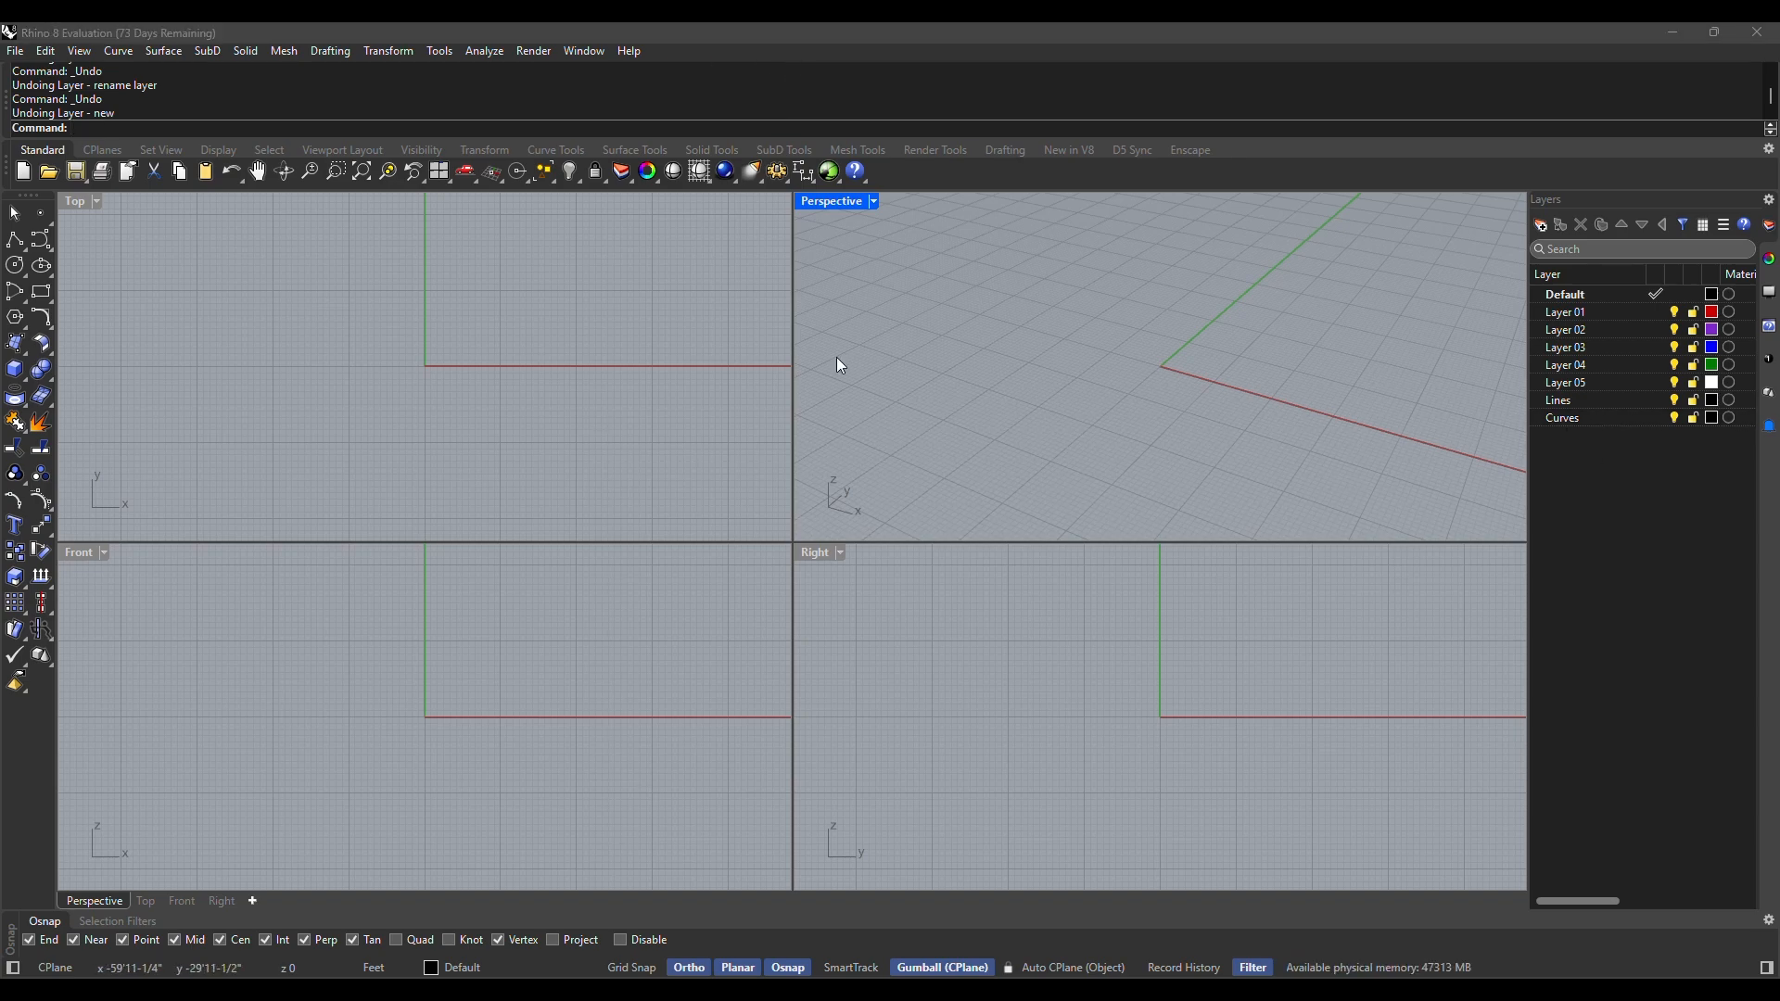
Set the Lines layer's display color to the preset Green (#00FF00)
{"action": "left_click", "coordinate": [1714, 401]}
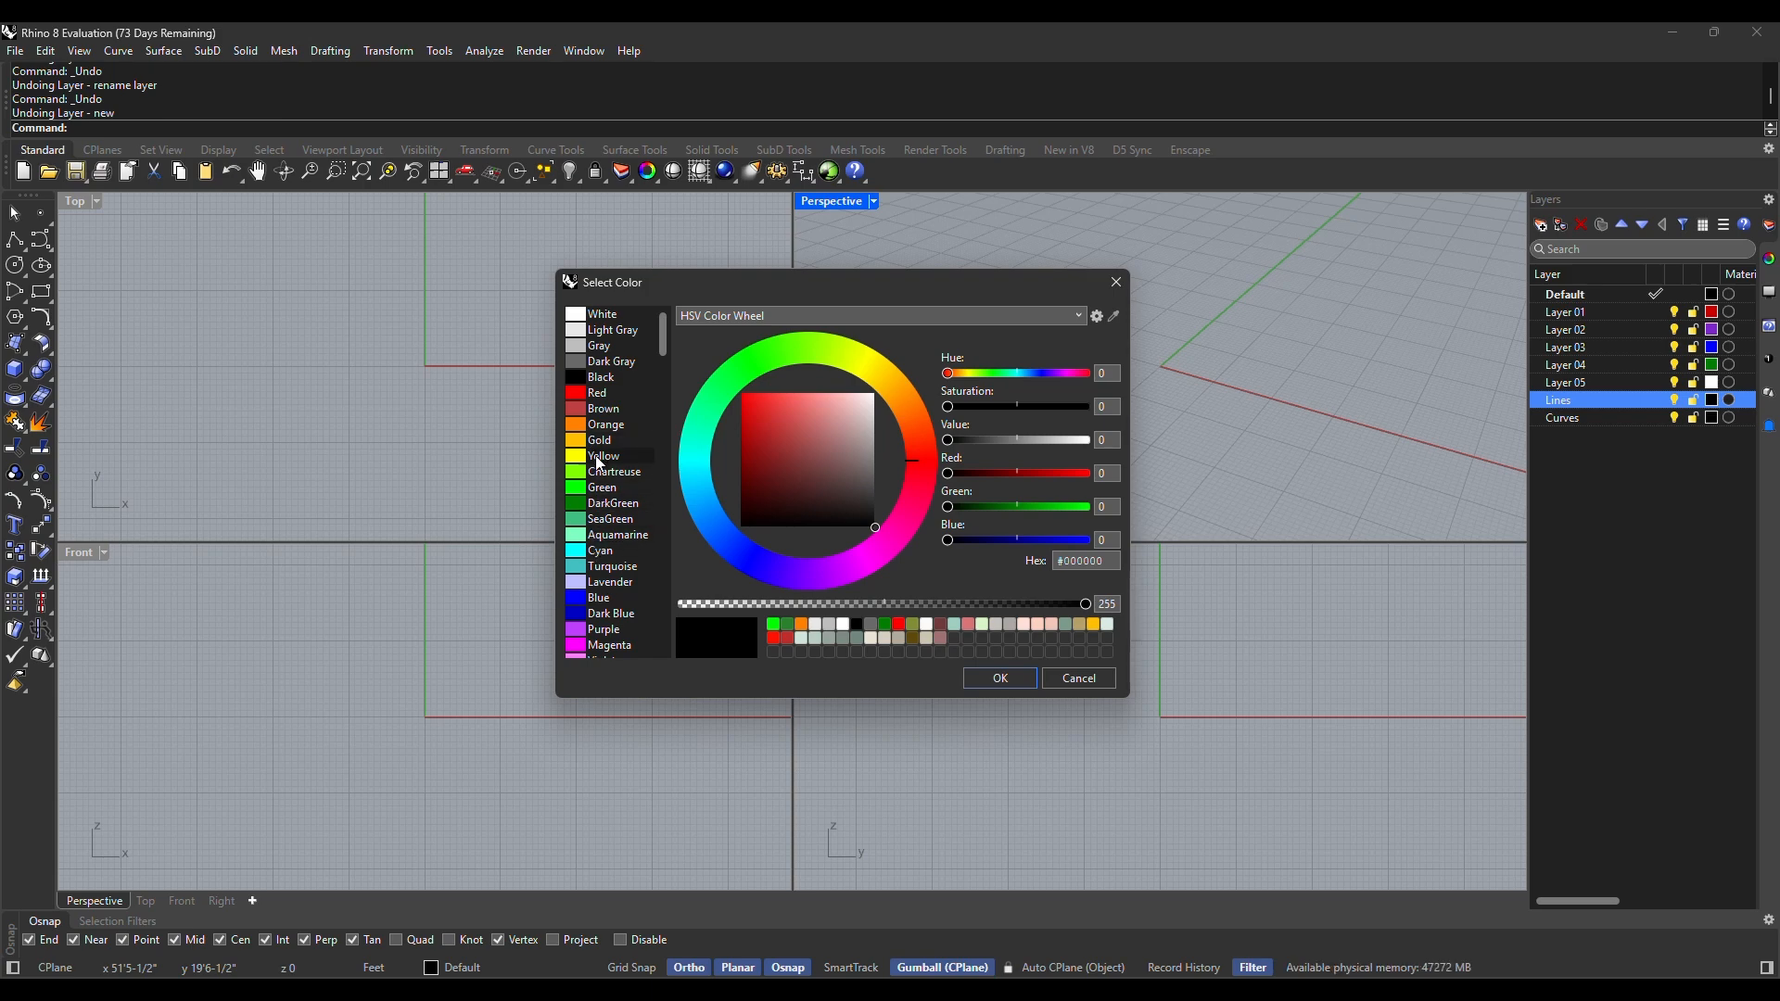
{"action": "left_click", "coordinate": [604, 488]}
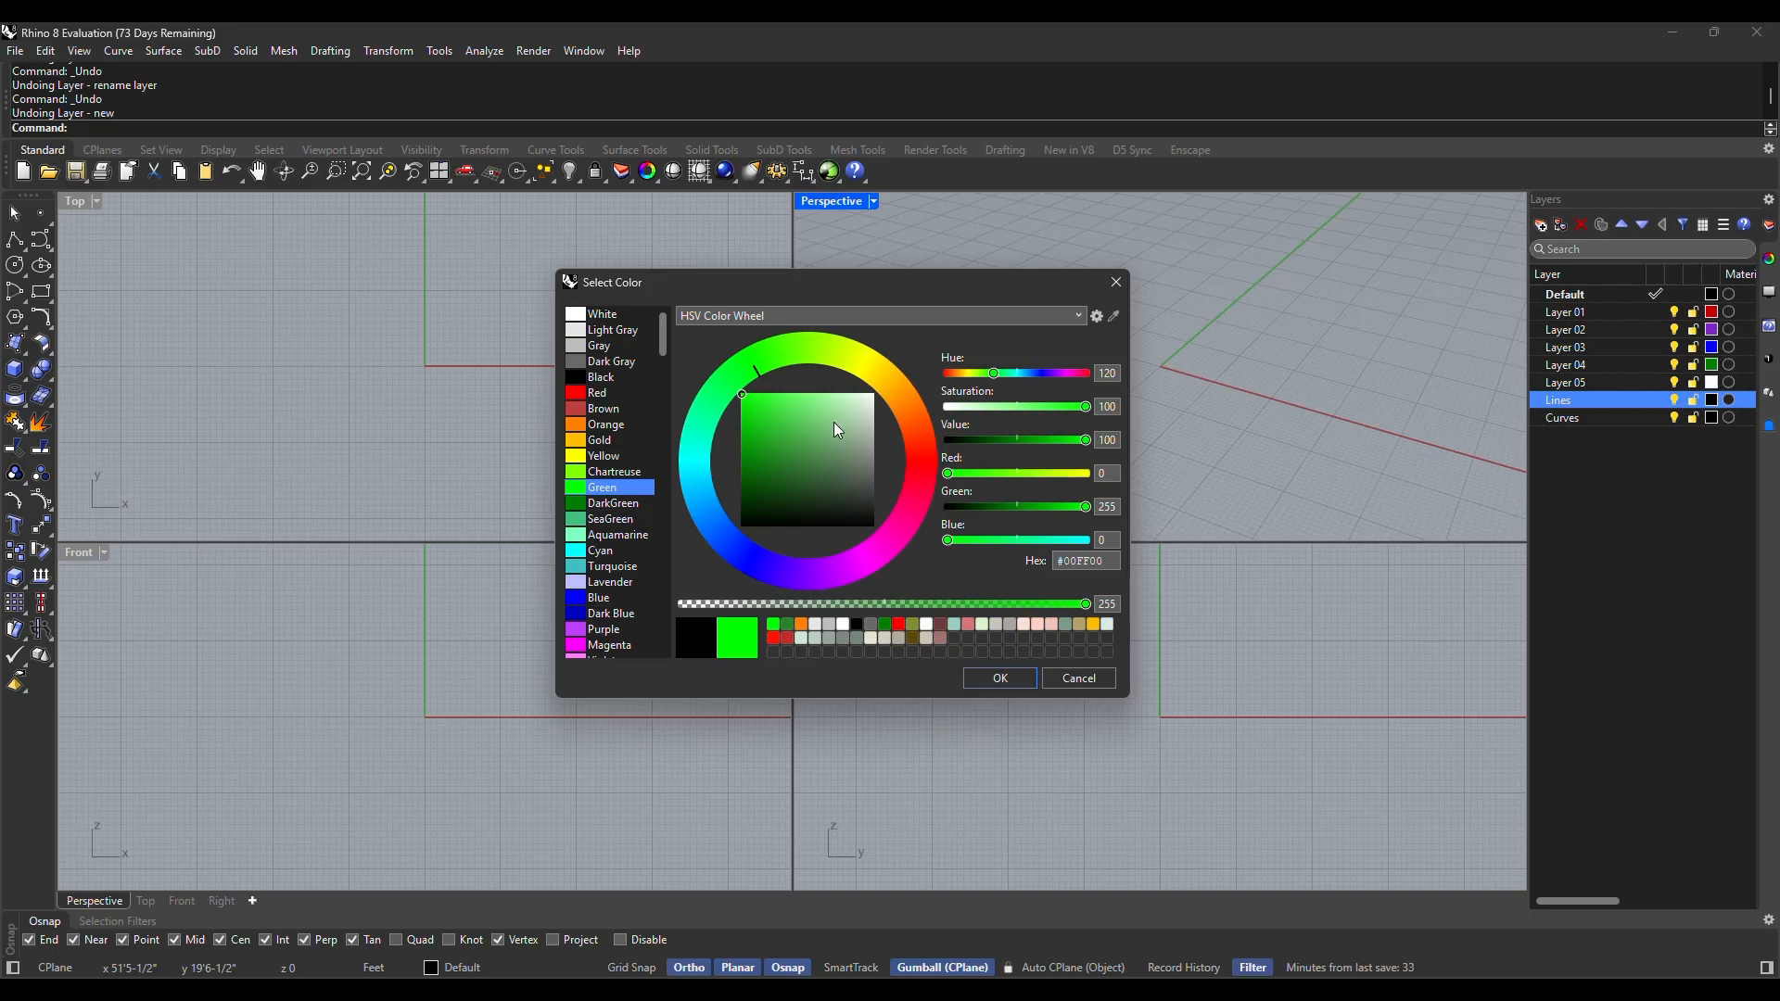
{"action": "mouse_move", "coordinate": [742, 397]}
{"action": "left_mouse_down"}
{"action": "mouse_move", "coordinate": [830, 409]}
{"action": "mouse_move", "coordinate": [831, 482]}
{"action": "mouse_move", "coordinate": [798, 452]}
{"action": "mouse_move", "coordinate": [844, 451]}
{"action": "mouse_move", "coordinate": [814, 414]}
{"action": "mouse_move", "coordinate": [820, 456]}
{"action": "mouse_move", "coordinate": [773, 448]}
{"action": "mouse_move", "coordinate": [798, 417]}
{"action": "mouse_move", "coordinate": [795, 438]}
{"action": "mouse_move", "coordinate": [847, 475]}
{"action": "mouse_move", "coordinate": [819, 432]}
{"action": "mouse_move", "coordinate": [770, 440]}
{"action": "mouse_move", "coordinate": [834, 462]}
{"action": "mouse_move", "coordinate": [787, 453]}
{"action": "mouse_move", "coordinate": [801, 468]}
{"action": "left_mouse_up"}
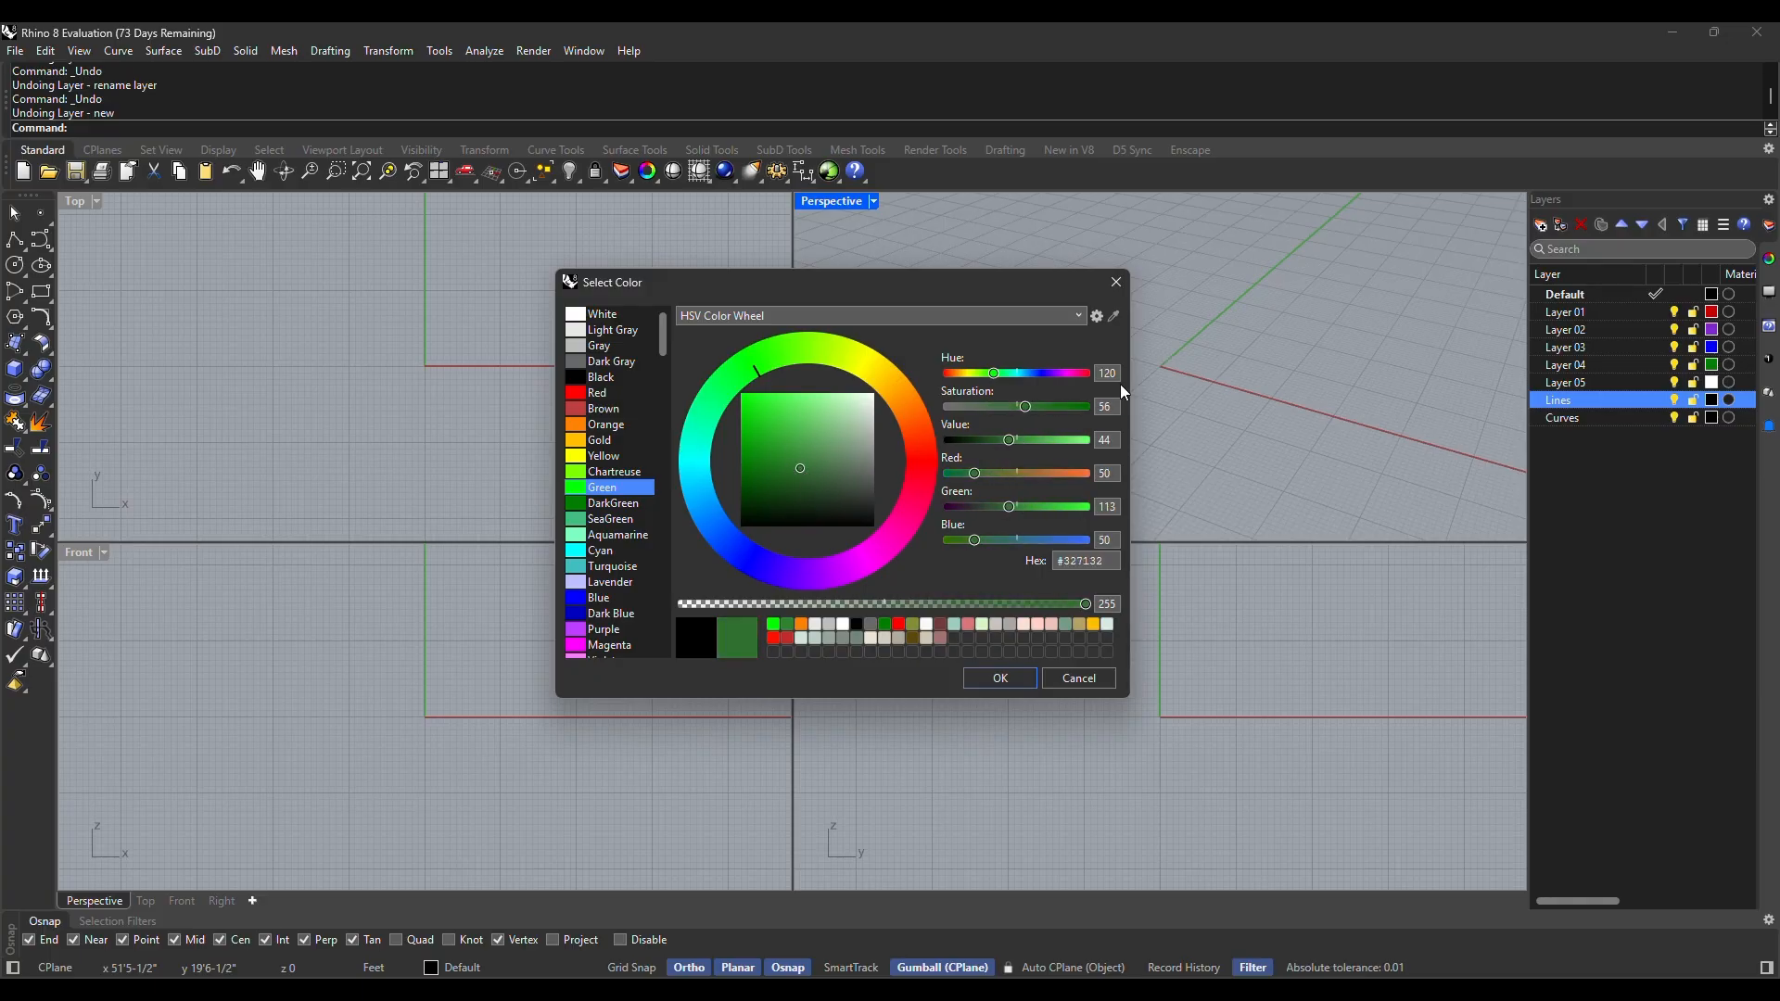
{"action": "left_click", "coordinate": [615, 473]}
{"action": "left_click", "coordinate": [612, 488]}
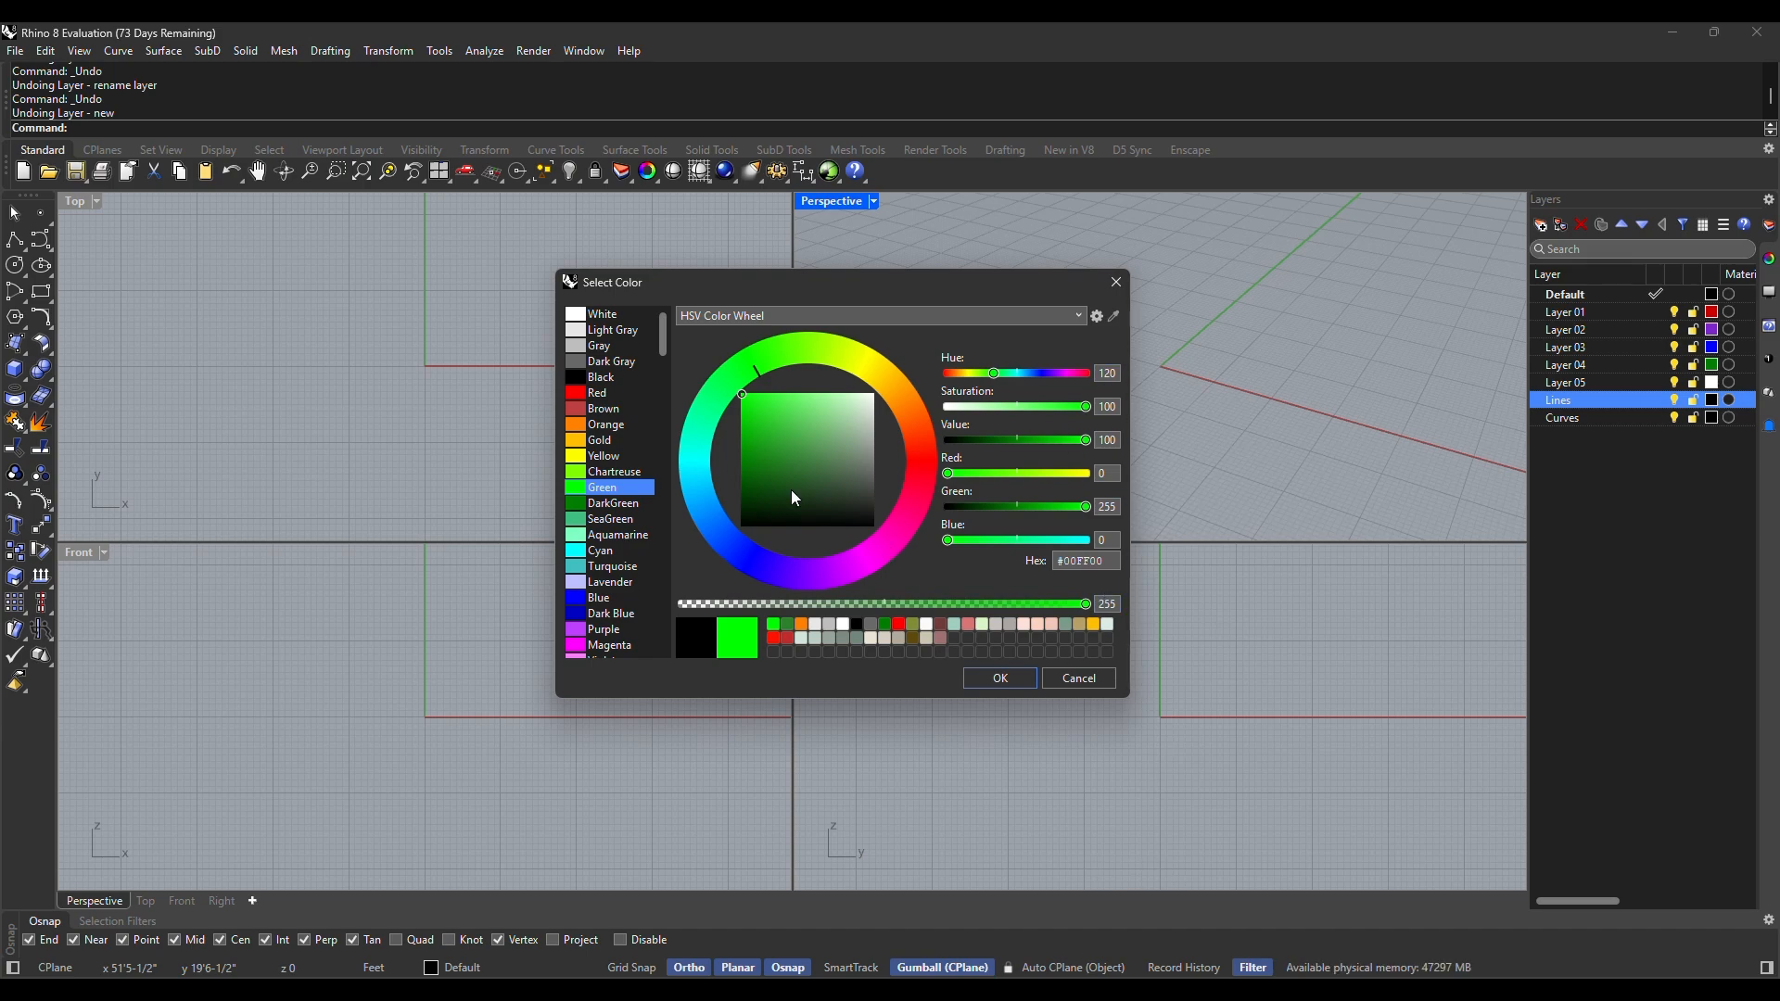
{"action": "left_click", "coordinate": [1002, 678]}
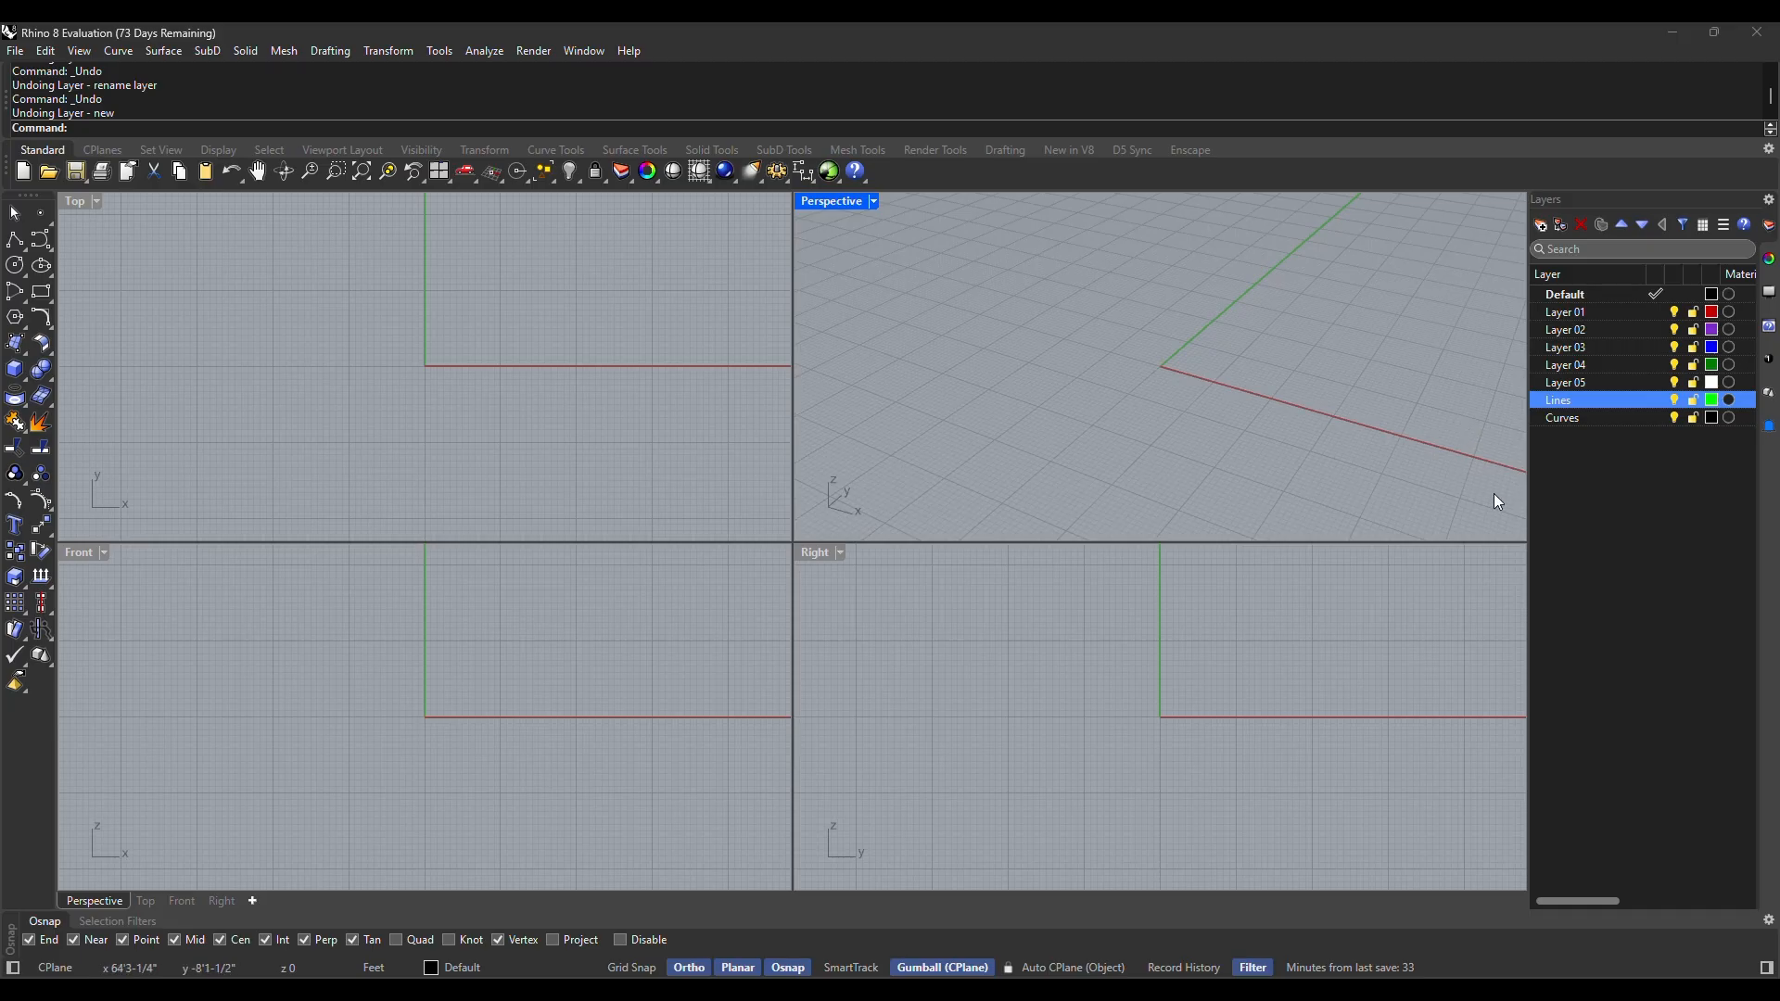
Set the Curves layer's display color to the preset Gold (#FFBF00)
{"action": "left_click", "coordinate": [1714, 419]}
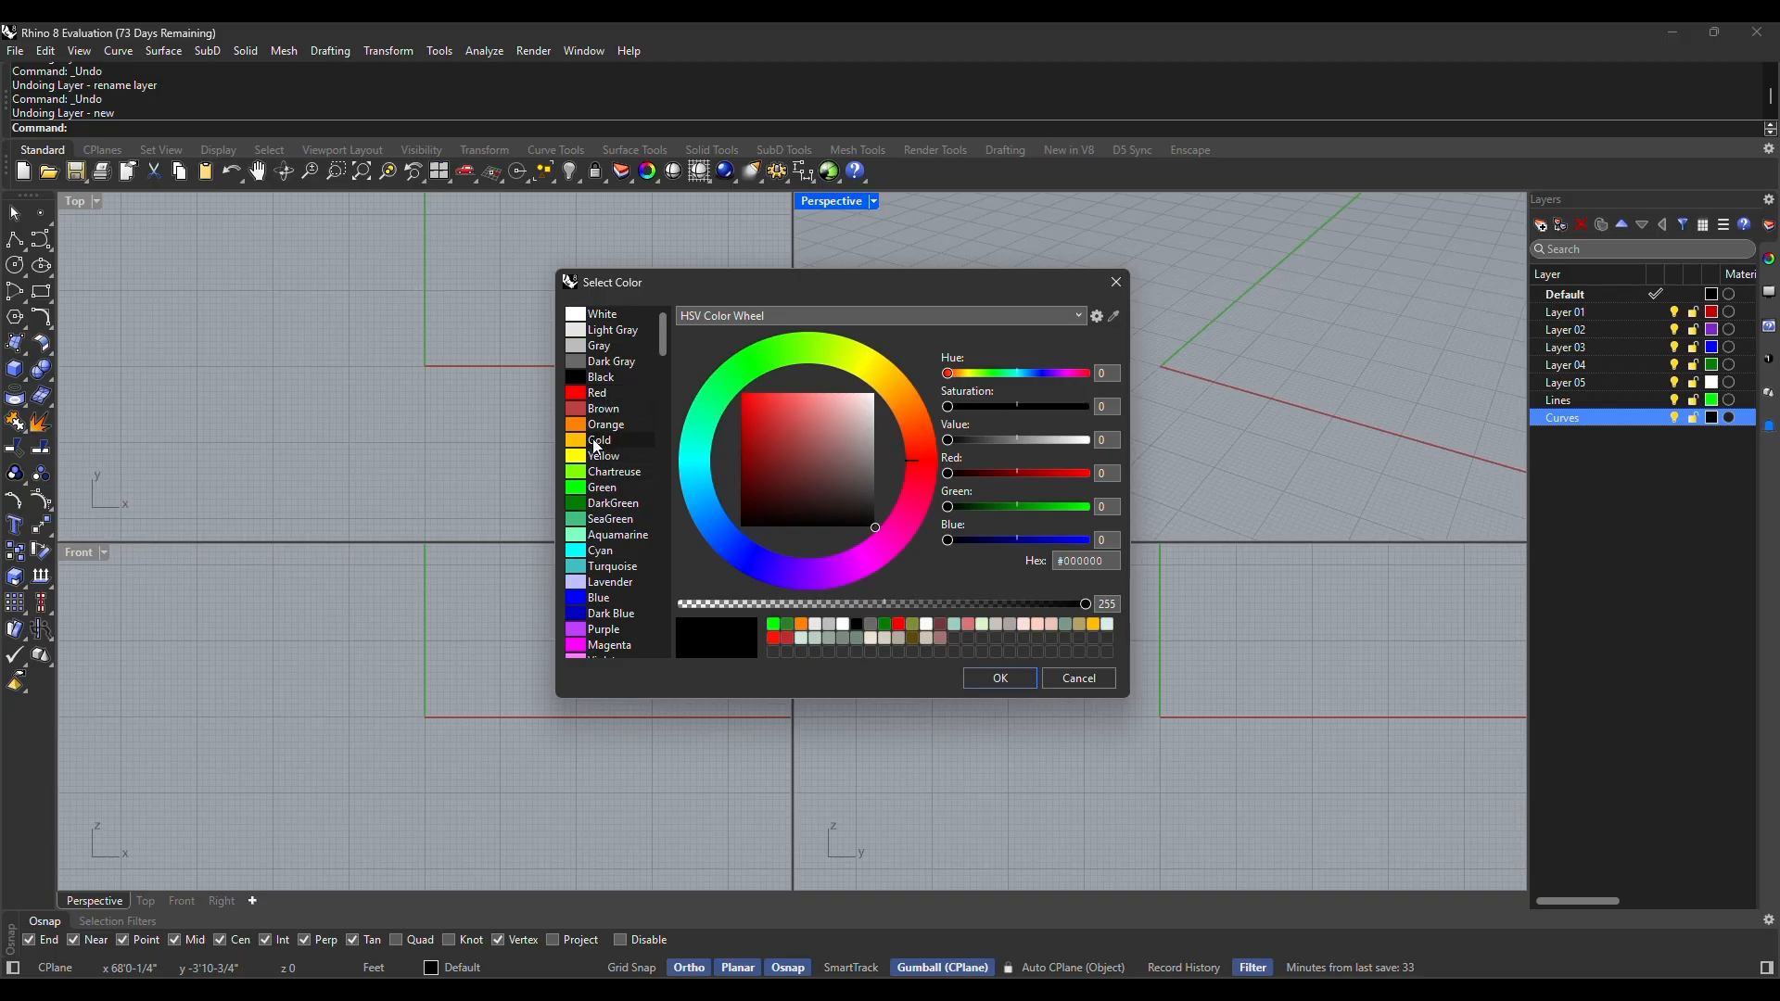
{"action": "left_click", "coordinate": [601, 443]}
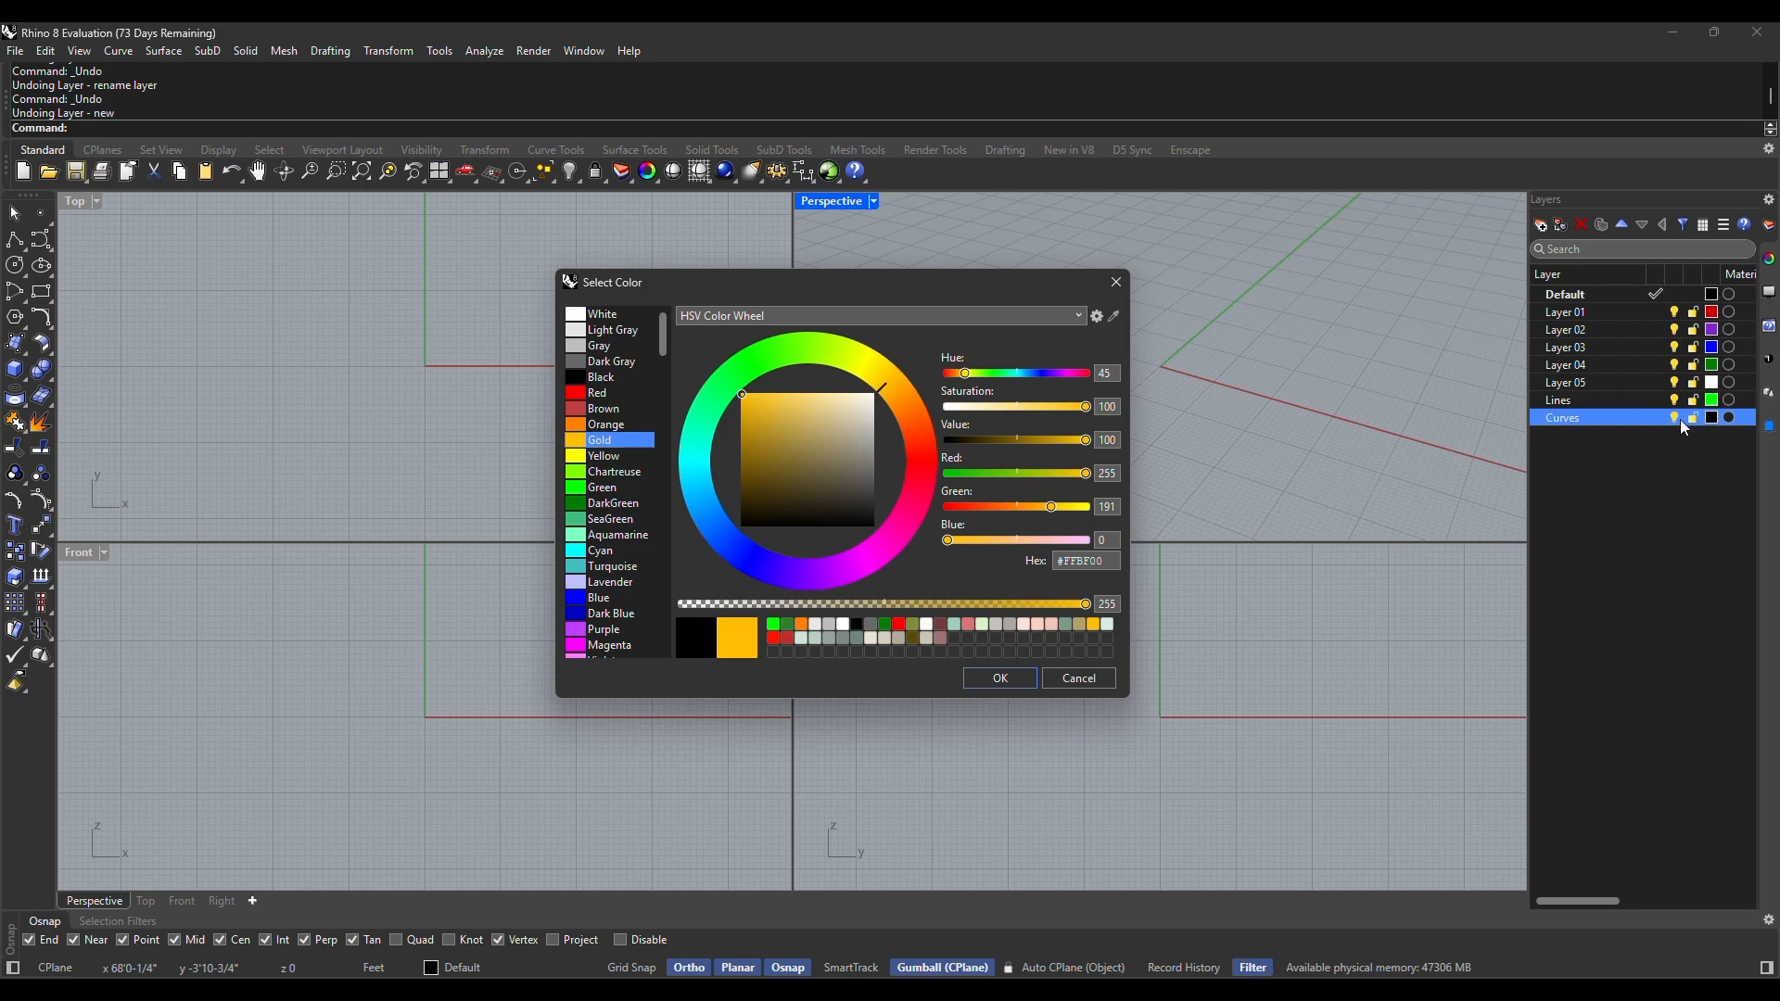
{"action": "left_click", "coordinate": [995, 682]}
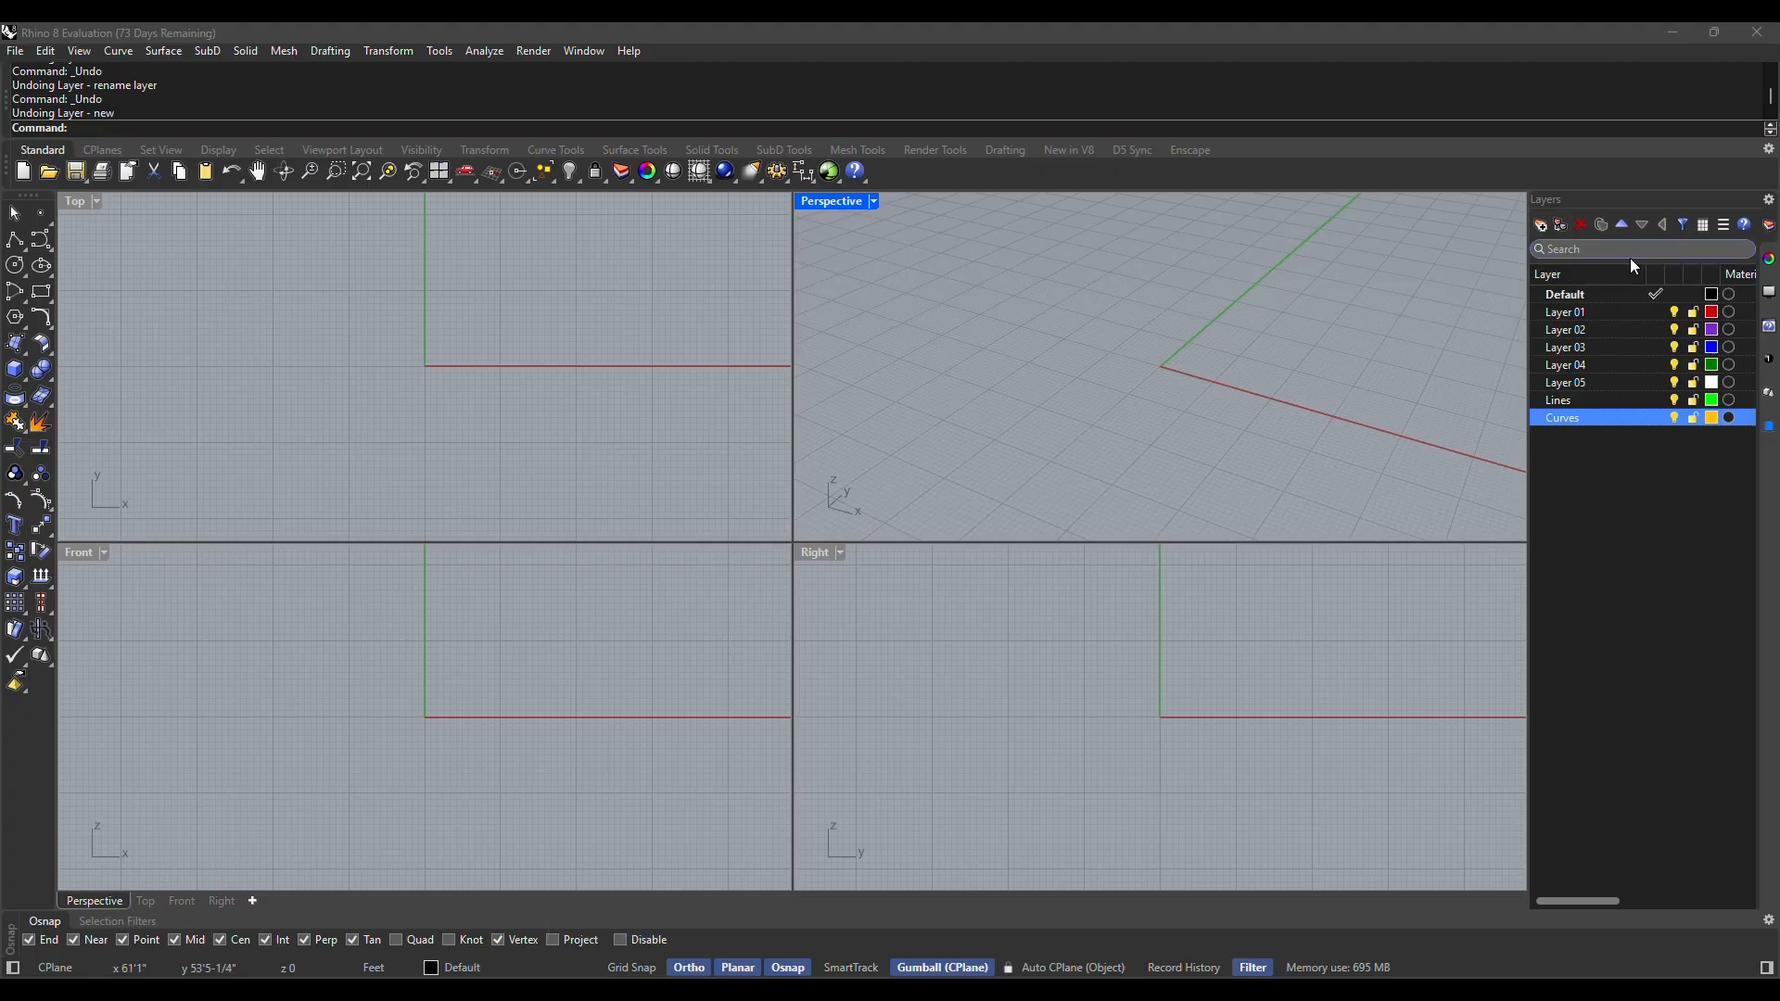
Make Lines the current layer
{"action": "left_click", "coordinate": [493, 969]}
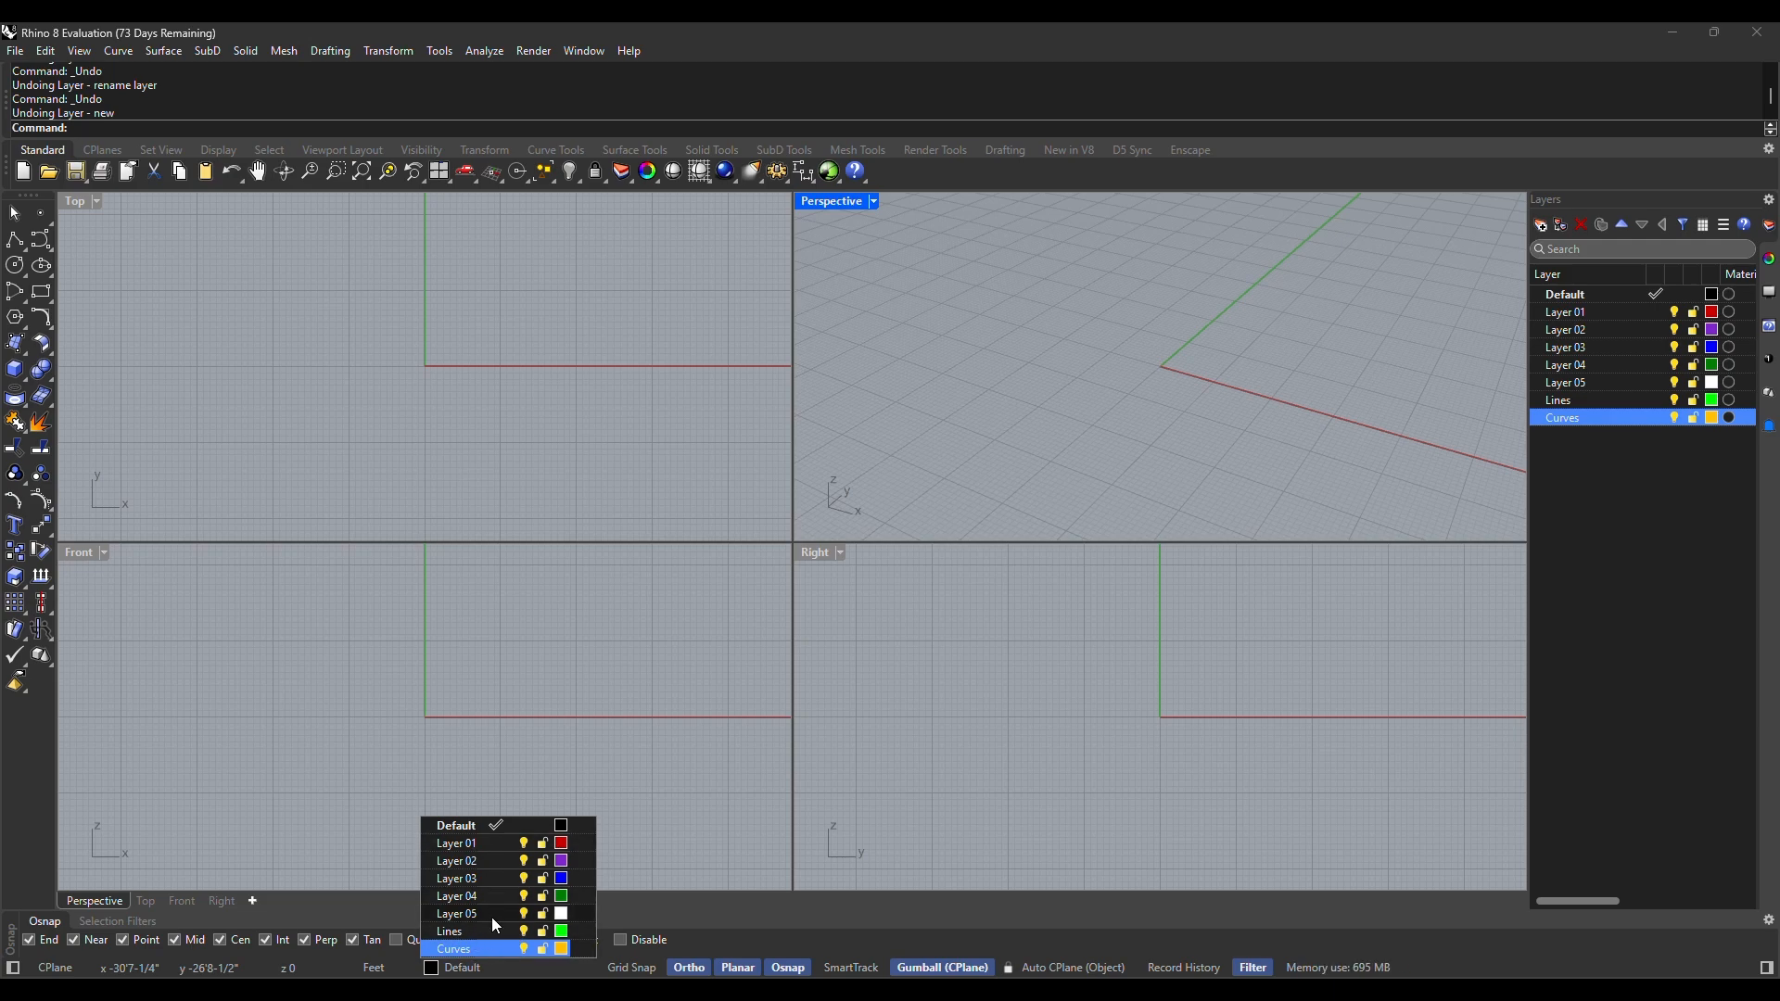
{"action": "left_click", "coordinate": [492, 930]}
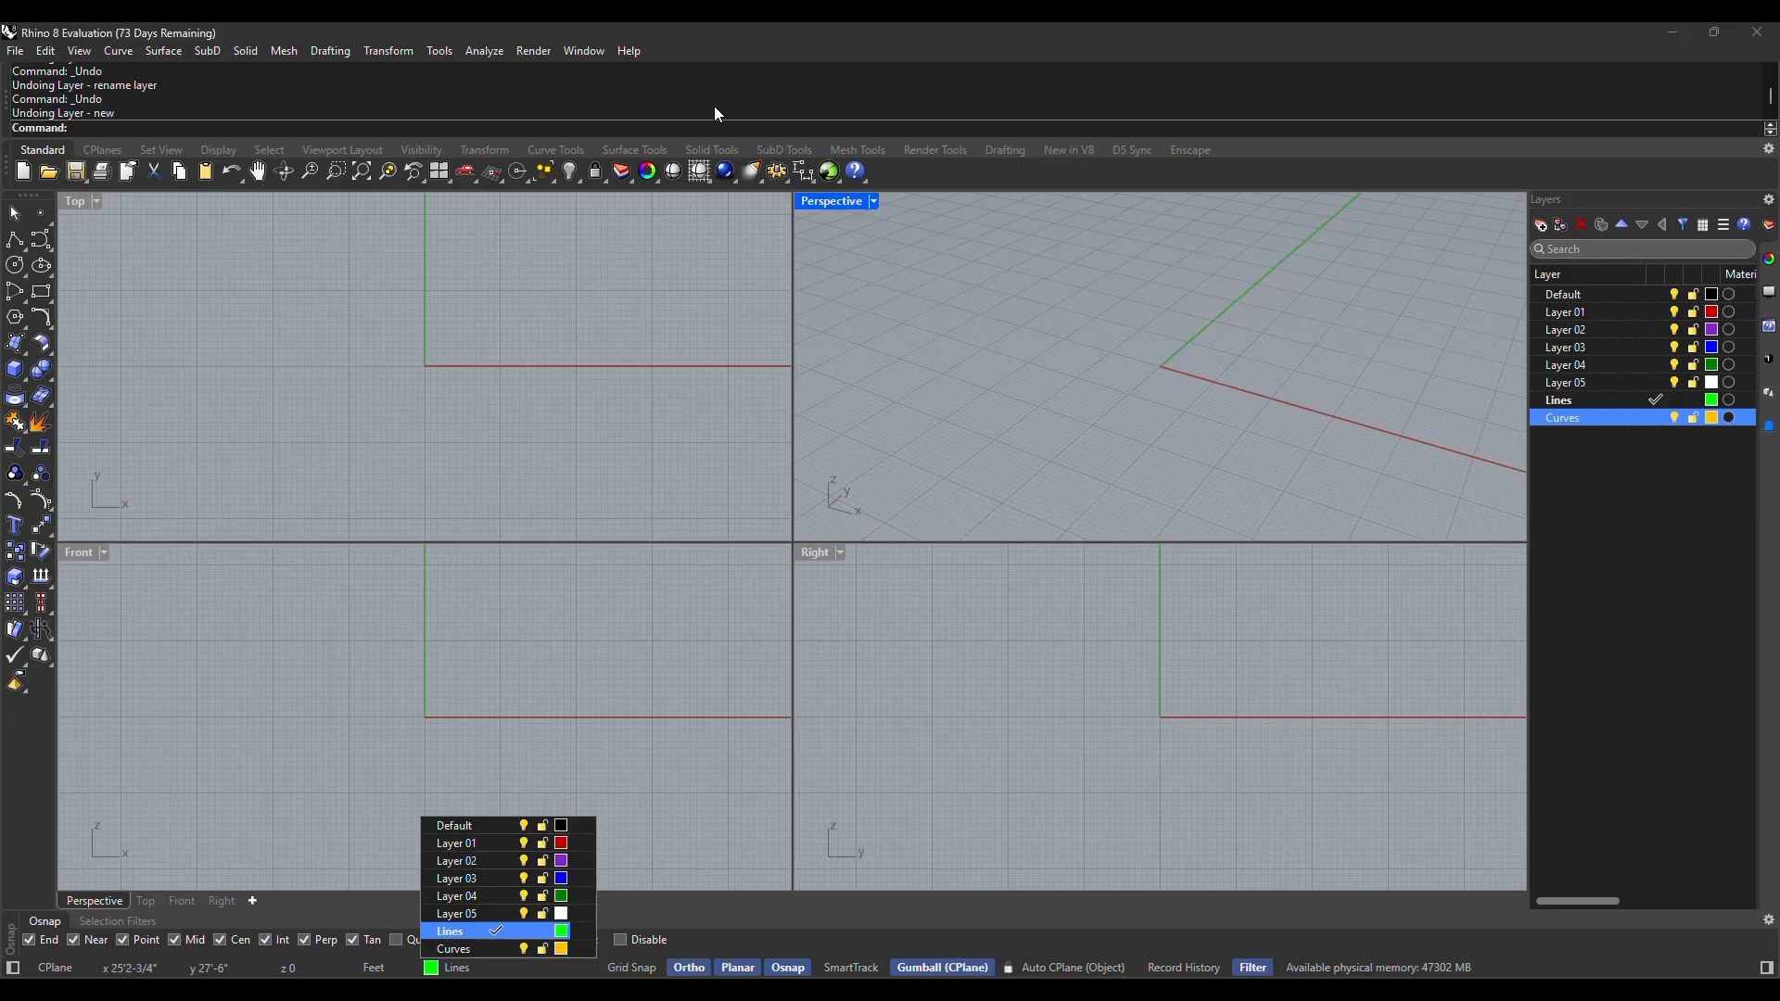
{"action": "left_click", "coordinate": [795, 43]}
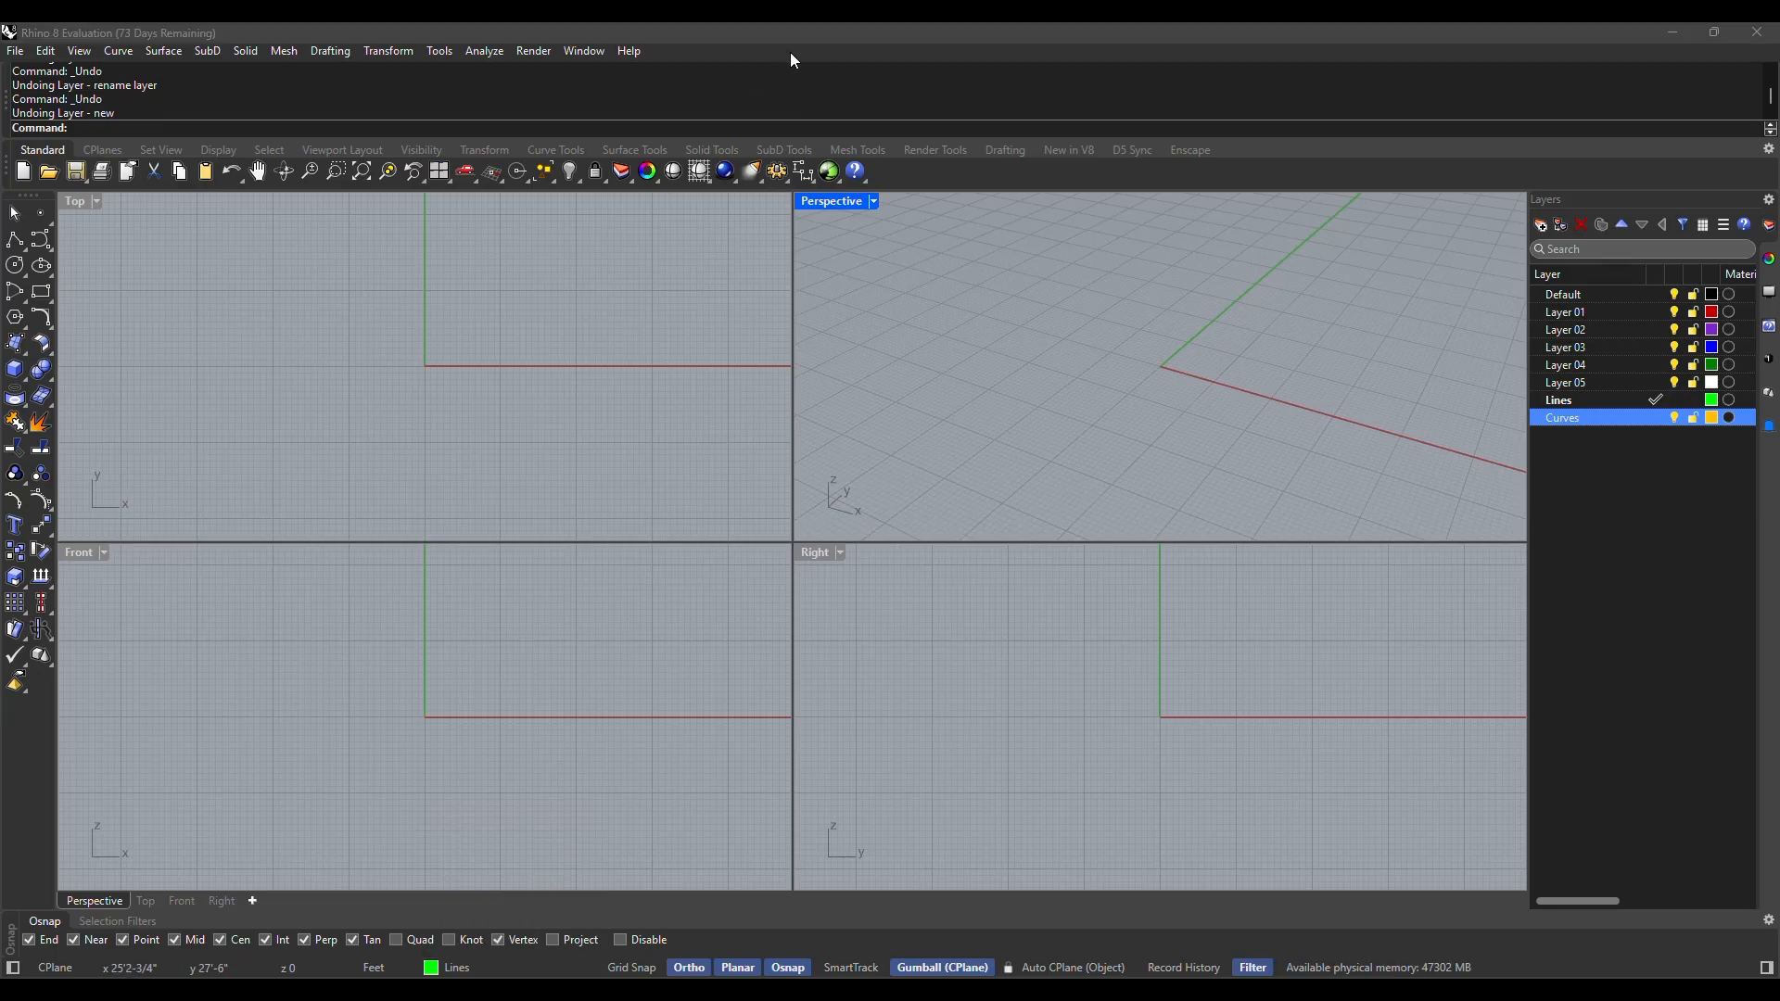
{"action": "left_click", "coordinate": [472, 968]}
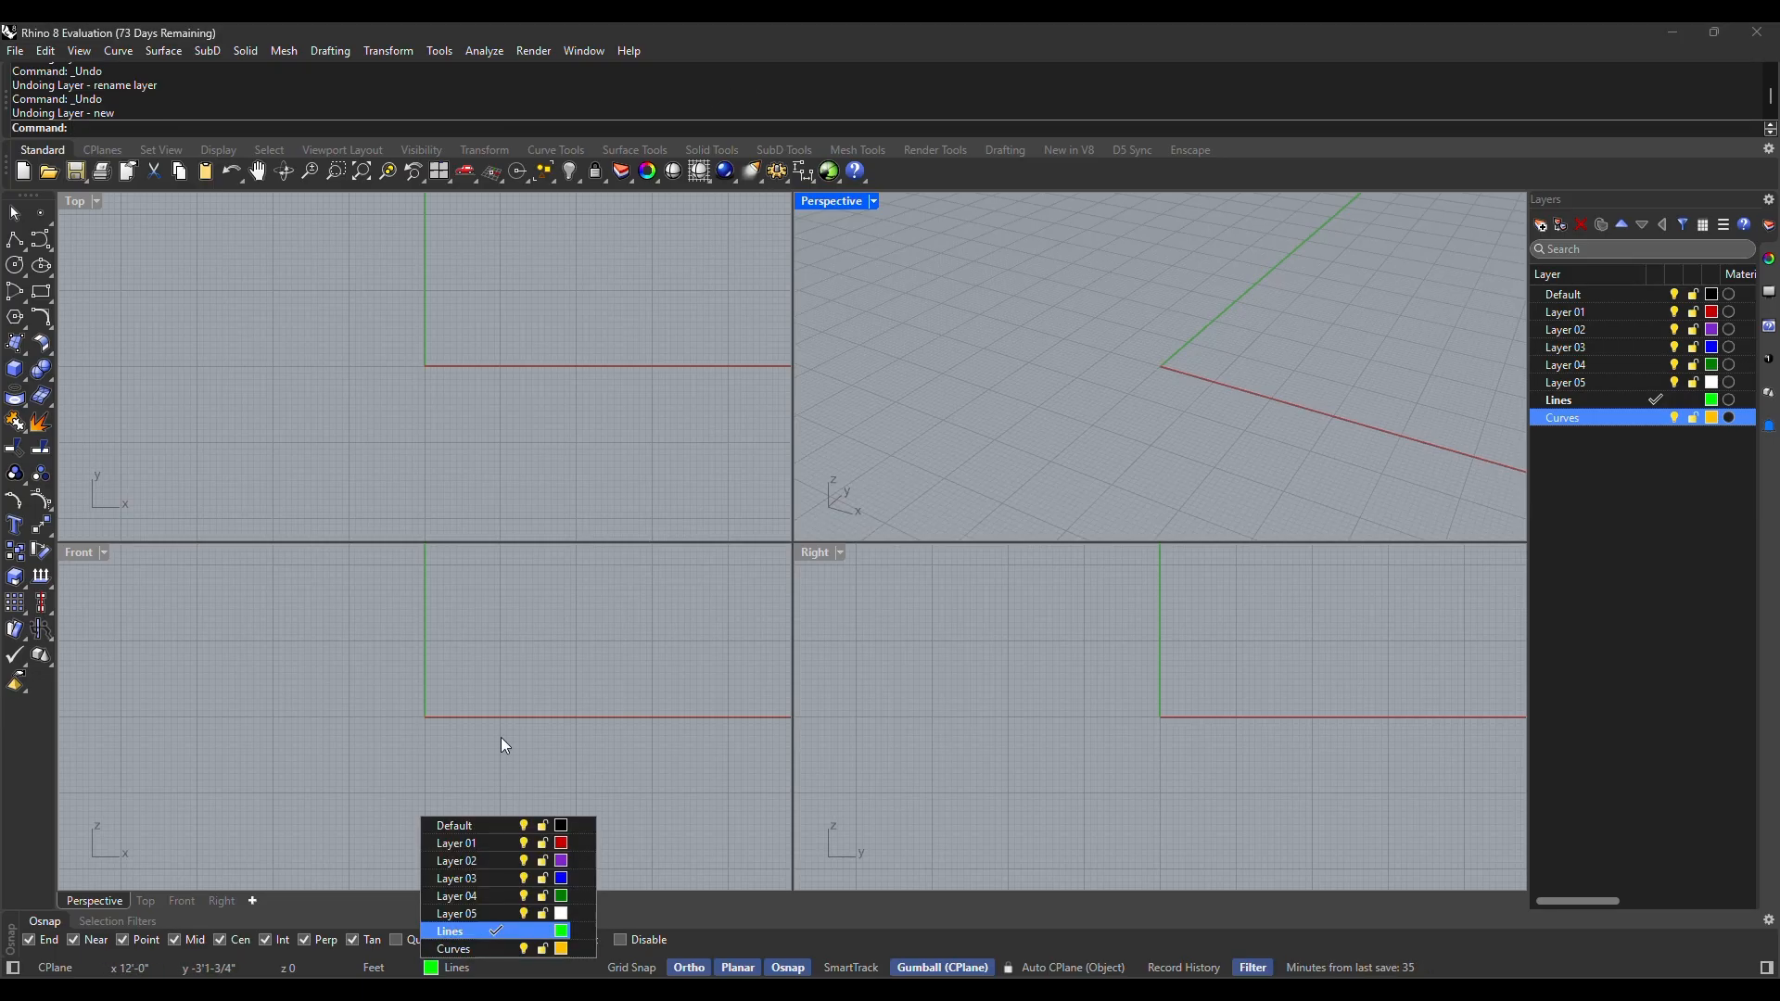
Draw an open, spiral-like polyline of seven horizontal and vertical segments around the origin in the Top view
{"action": "left_click", "coordinate": [18, 243]}
{"action": "left_click", "coordinate": [300, 416]}
{"action": "left_click", "coordinate": [301, 296]}
{"action": "left_click", "coordinate": [519, 295]}
{"action": "left_click", "coordinate": [520, 458]}
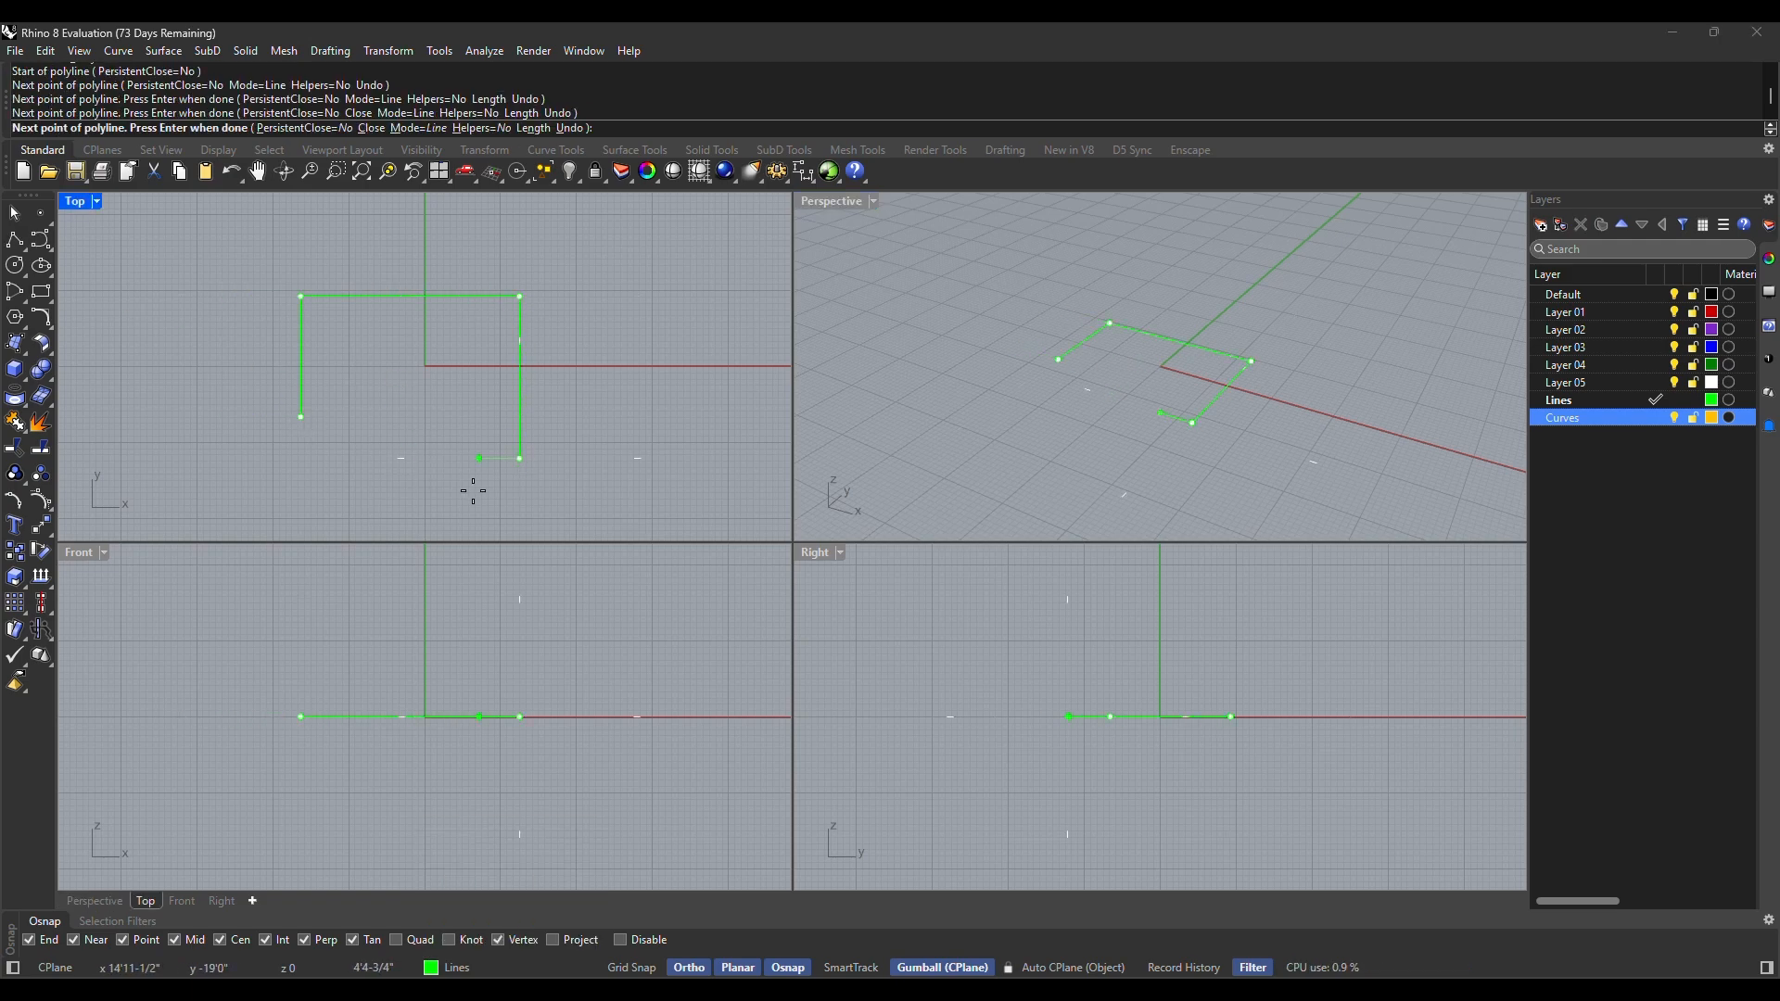
{"action": "left_click", "coordinate": [208, 458]}
{"action": "left_click", "coordinate": [208, 277]}
{"action": "left_click", "coordinate": [470, 277]}
{"action": "left_click", "coordinate": [470, 213]}
{"action": "key", "text": "Return"}
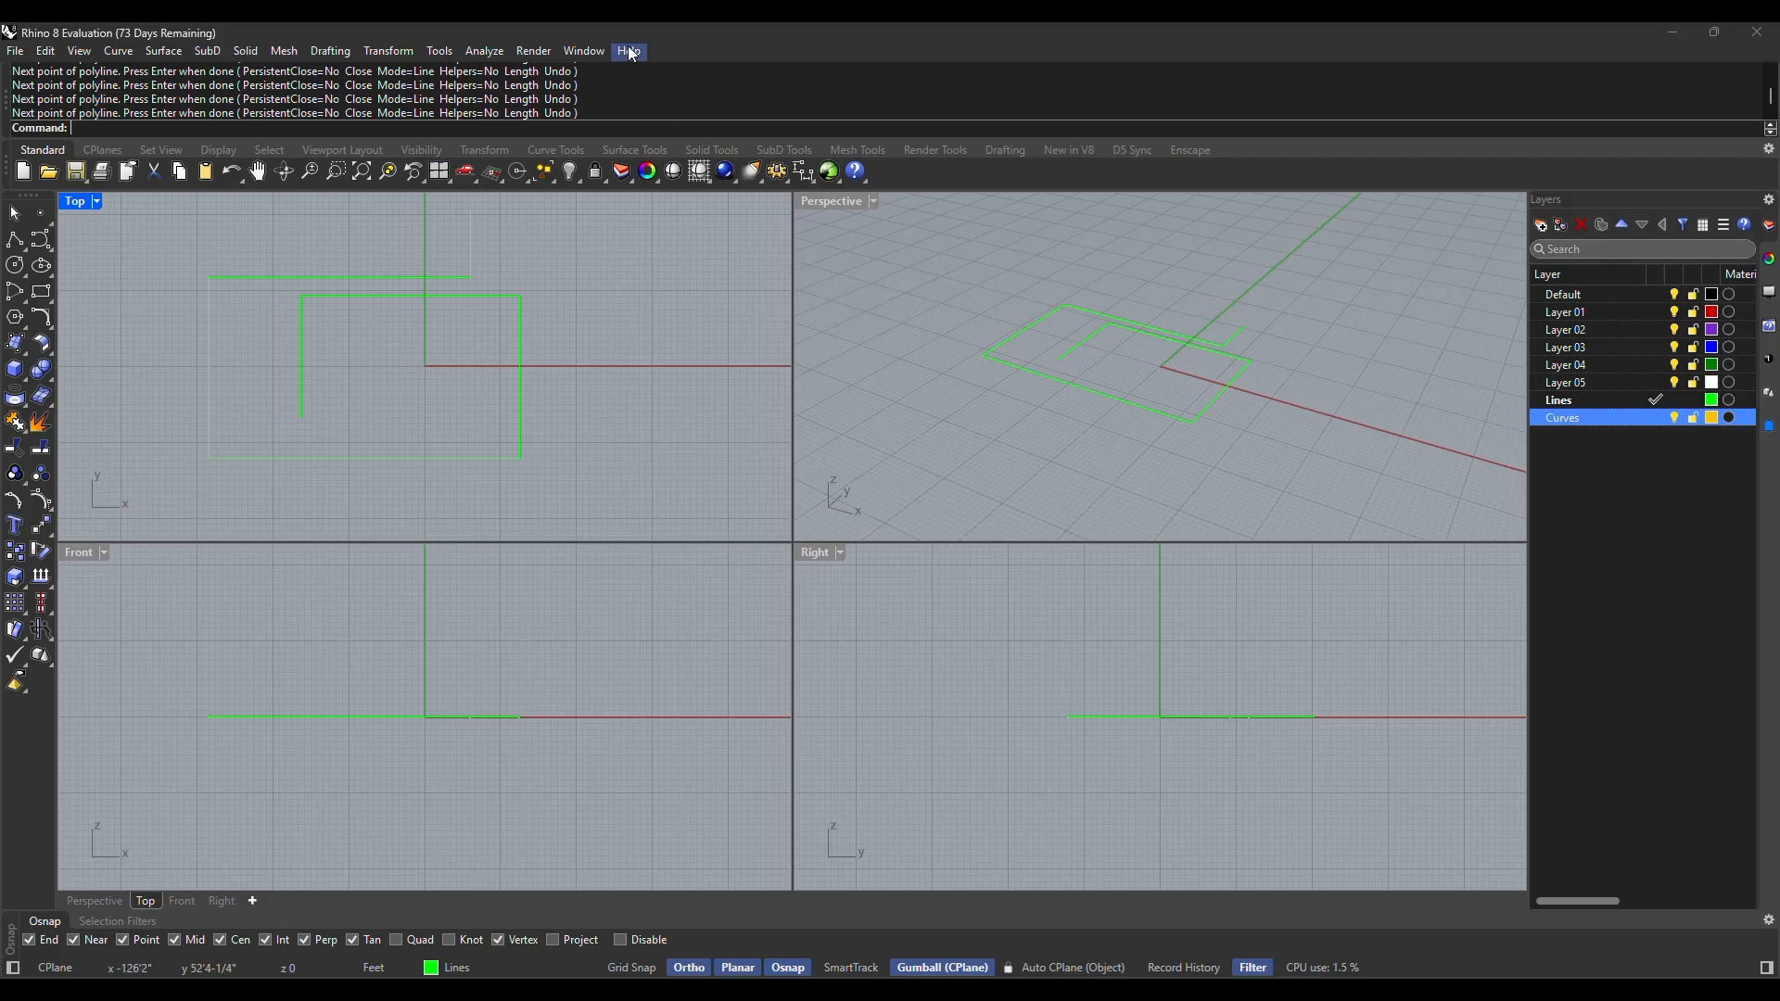
Make Curves the current layer
{"action": "left_click", "coordinate": [469, 970]}
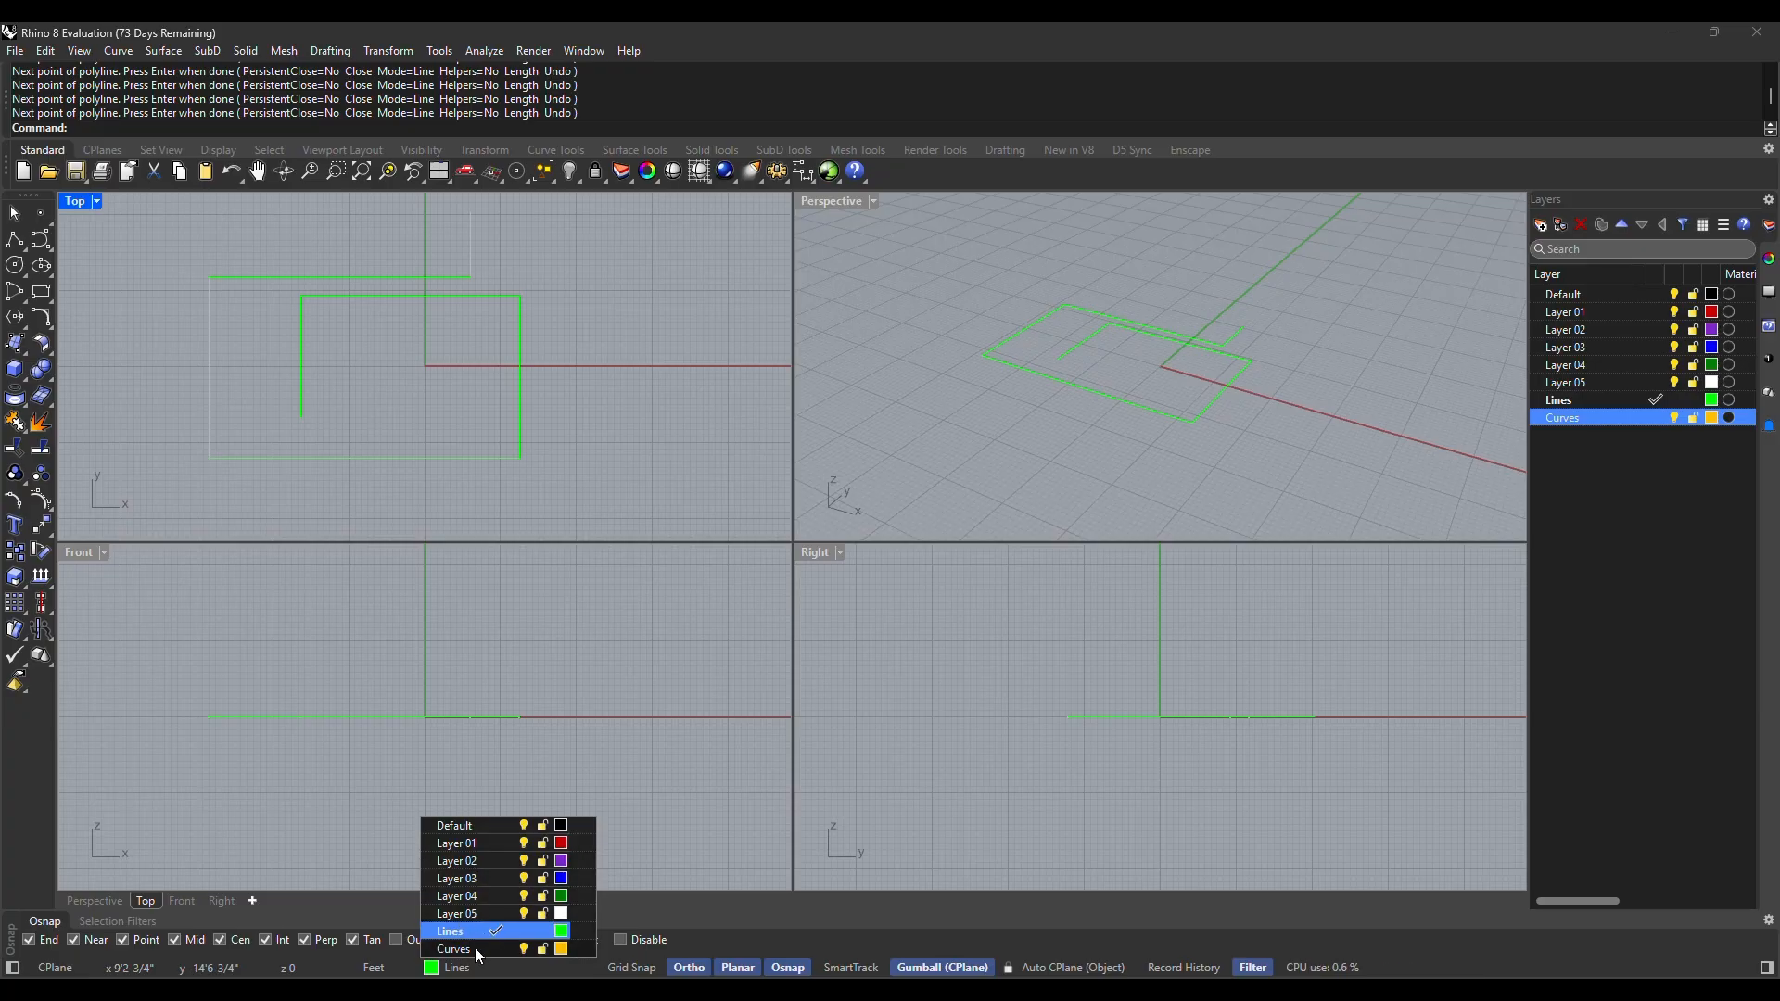
{"action": "left_click", "coordinate": [543, 950]}
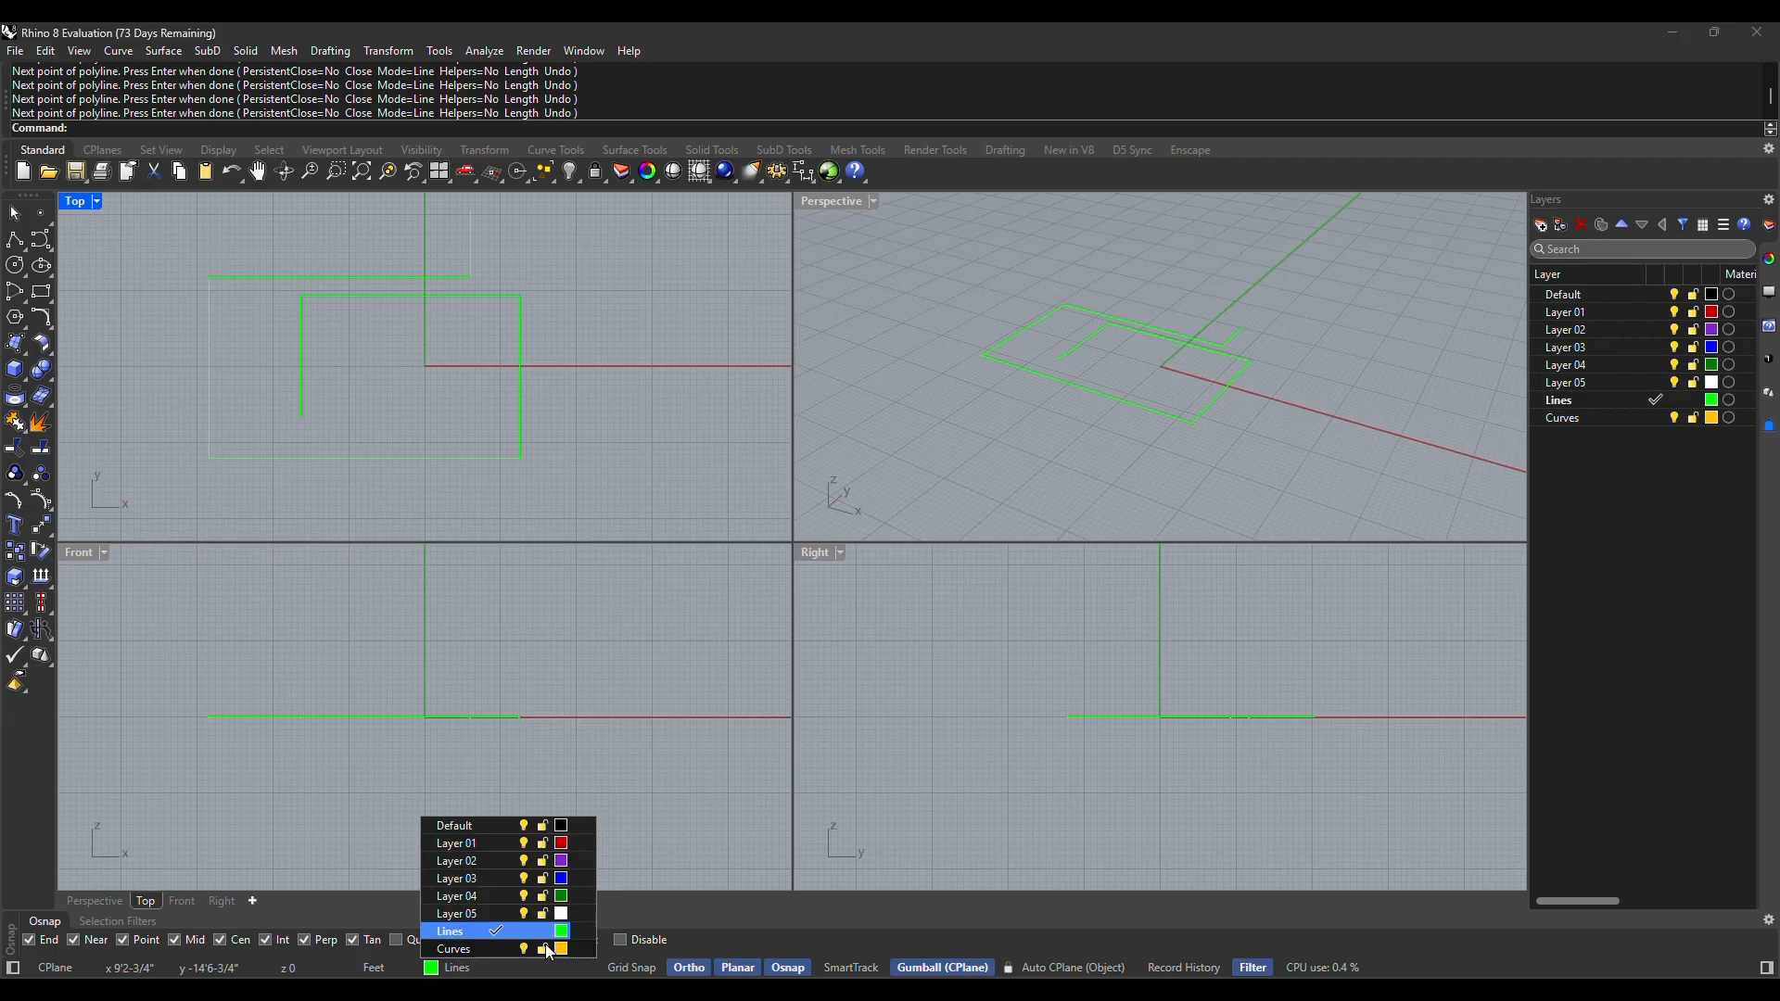
{"action": "left_click", "coordinate": [497, 947]}
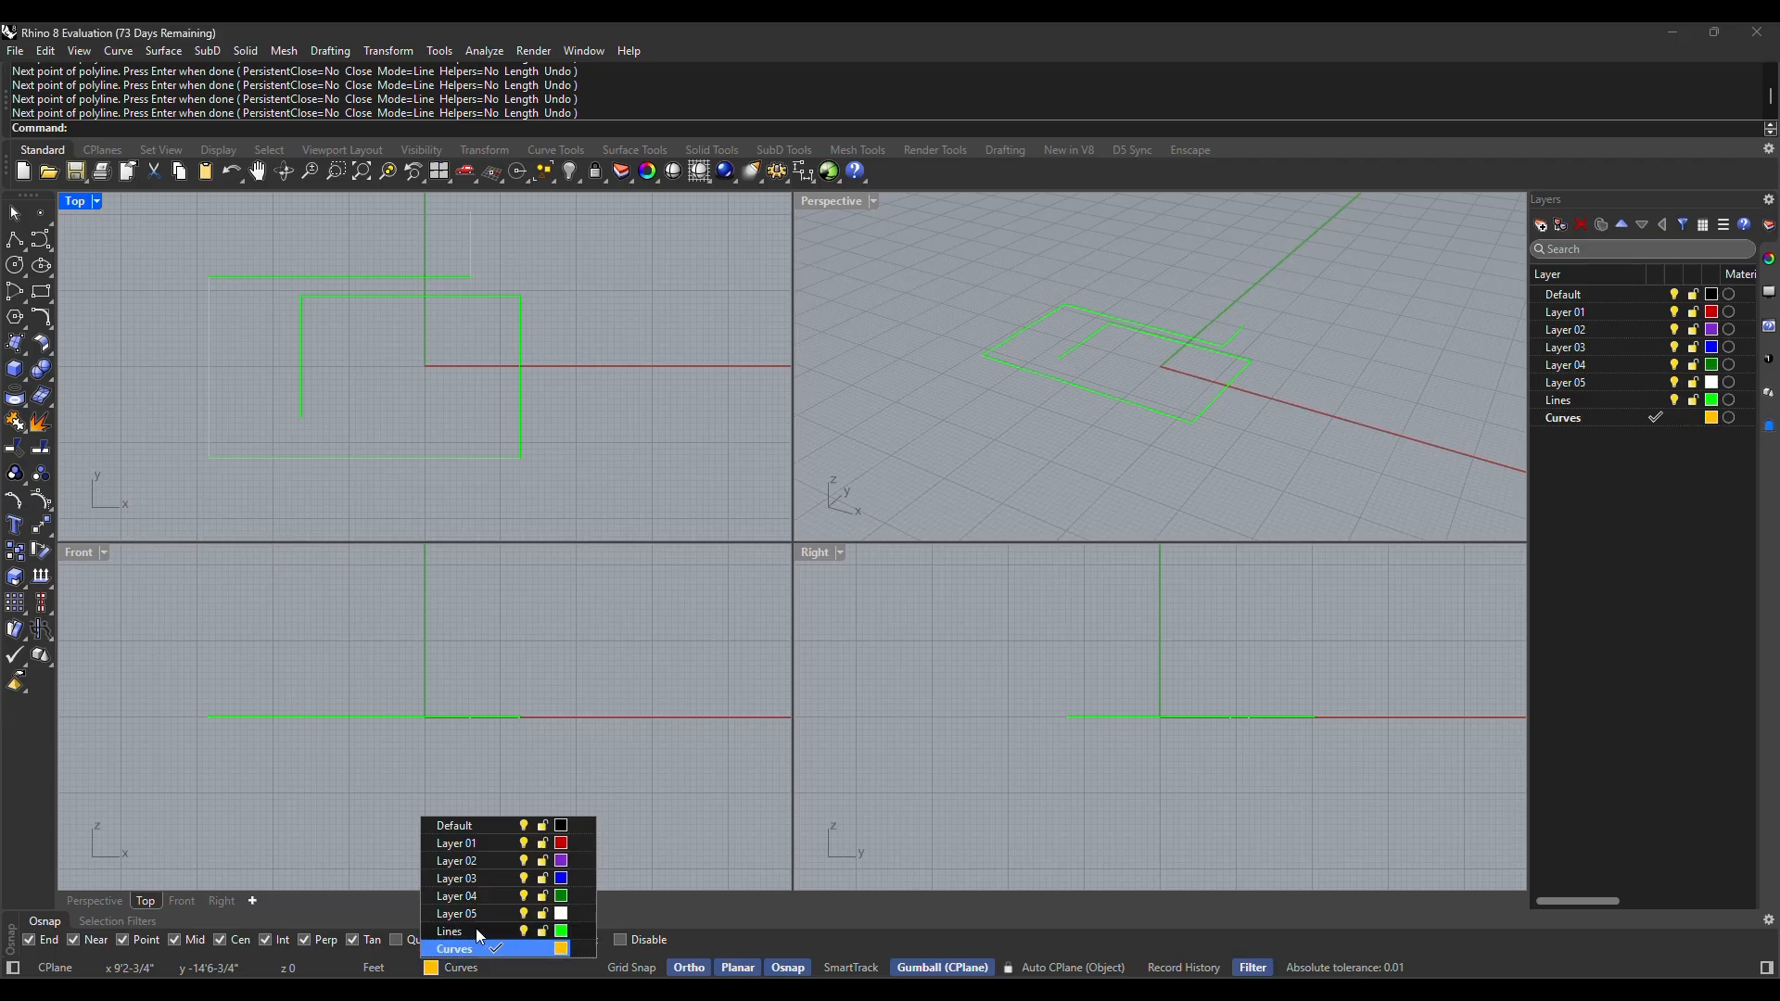
Lock the Lines layer and try to window-select its polyline in the Top view
{"action": "left_click", "coordinate": [543, 931]}
{"action": "left_click_drag", "start_coordinate": [587, 271], "coordinate": [137, 512]}
{"action": "left_click_drag", "start_coordinate": [576, 216], "coordinate": [138, 503]}
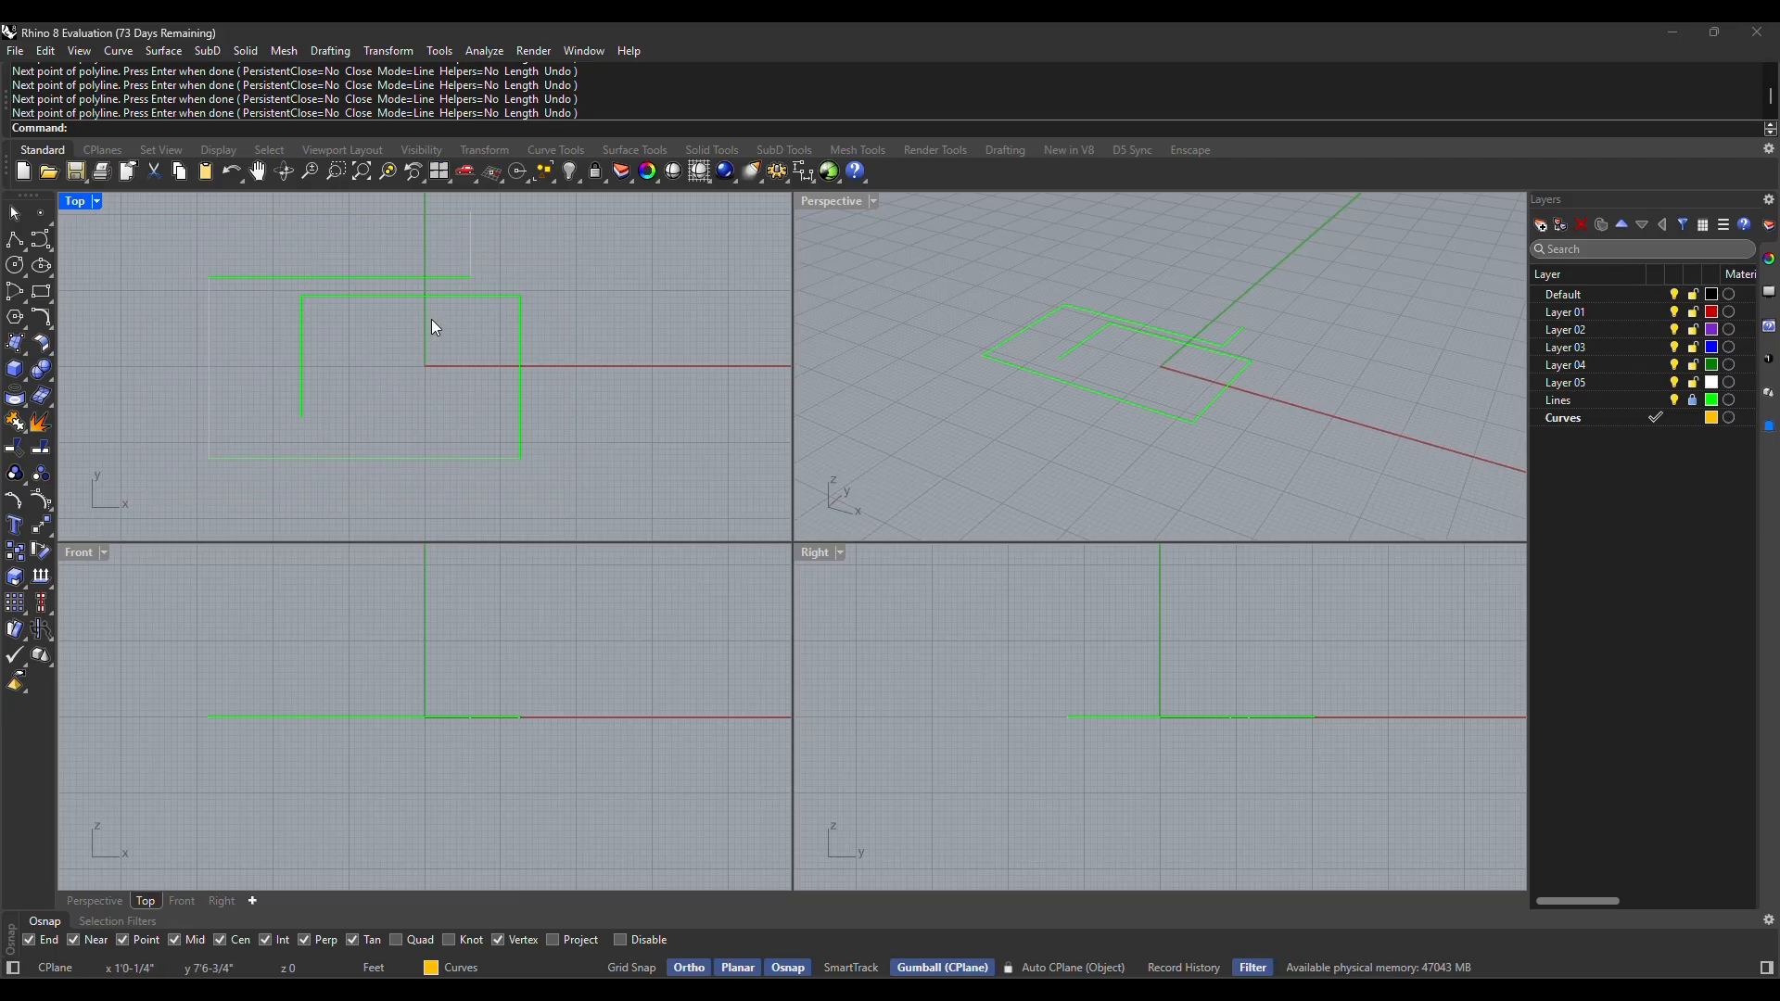
Unlock the Lines layer and select its polyline in the Perspective view
{"action": "left_click", "coordinate": [1696, 401]}
{"action": "left_click", "coordinate": [1141, 422]}
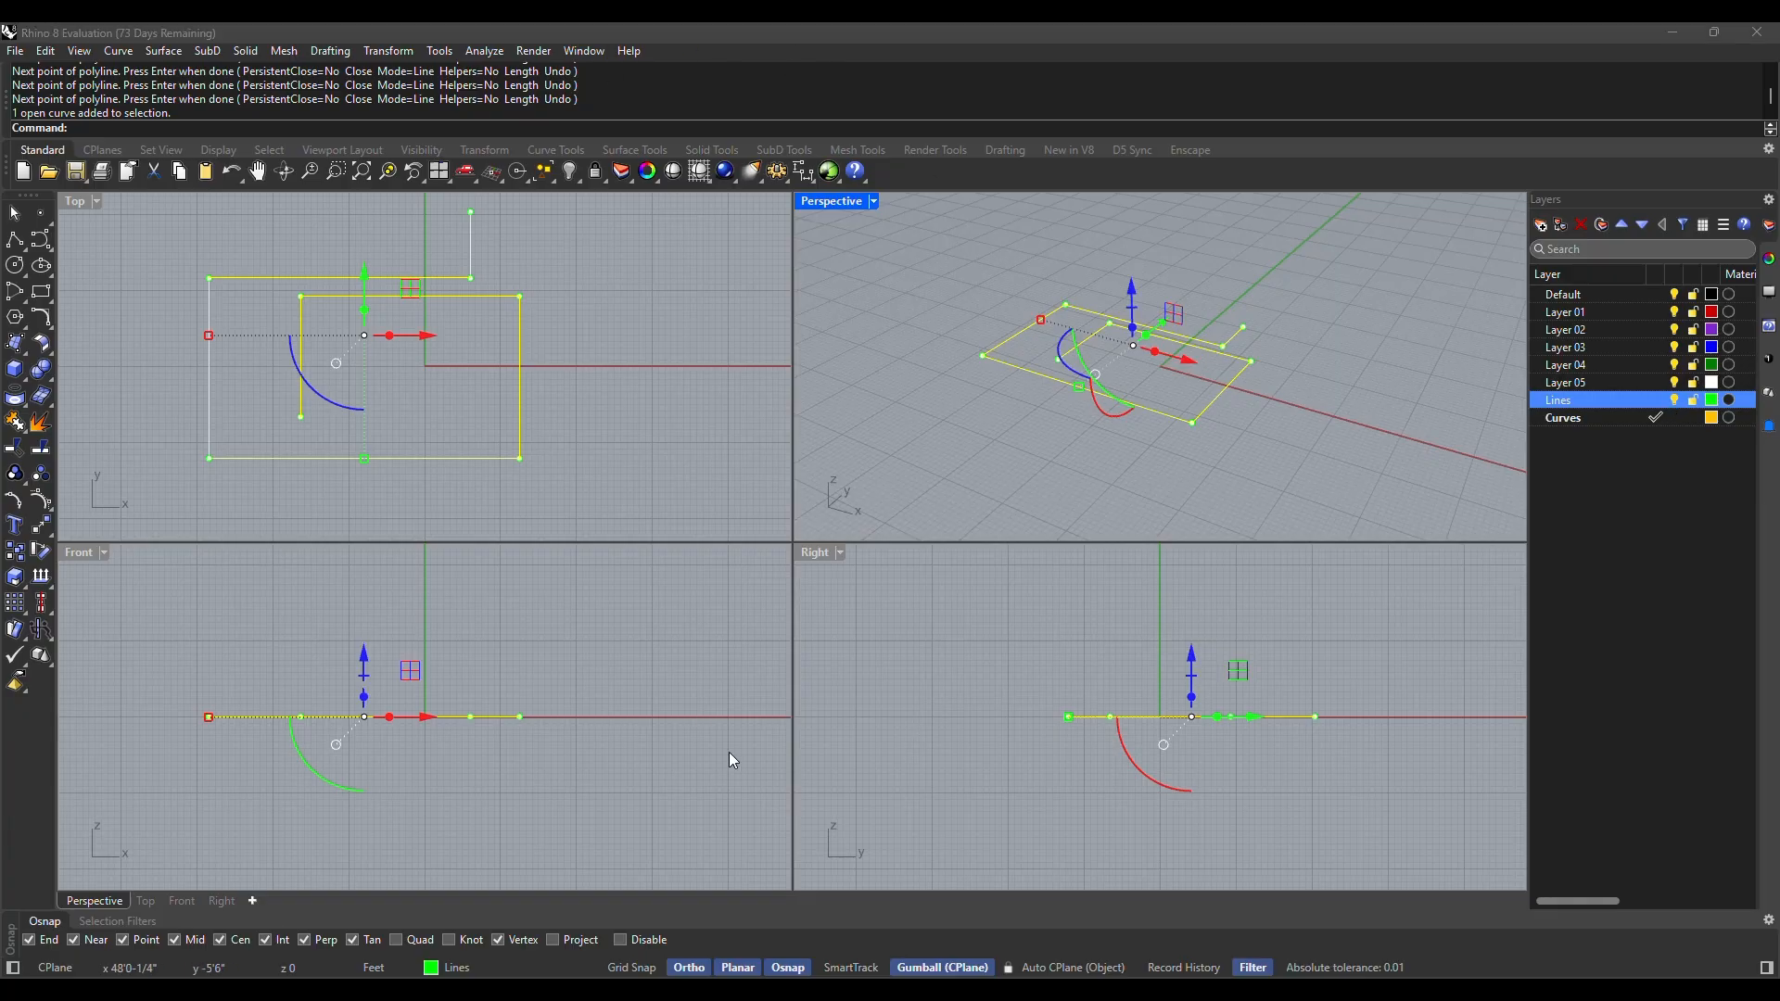
Turn the Lines layer's visibility off and back on
{"action": "left_click", "coordinate": [477, 967]}
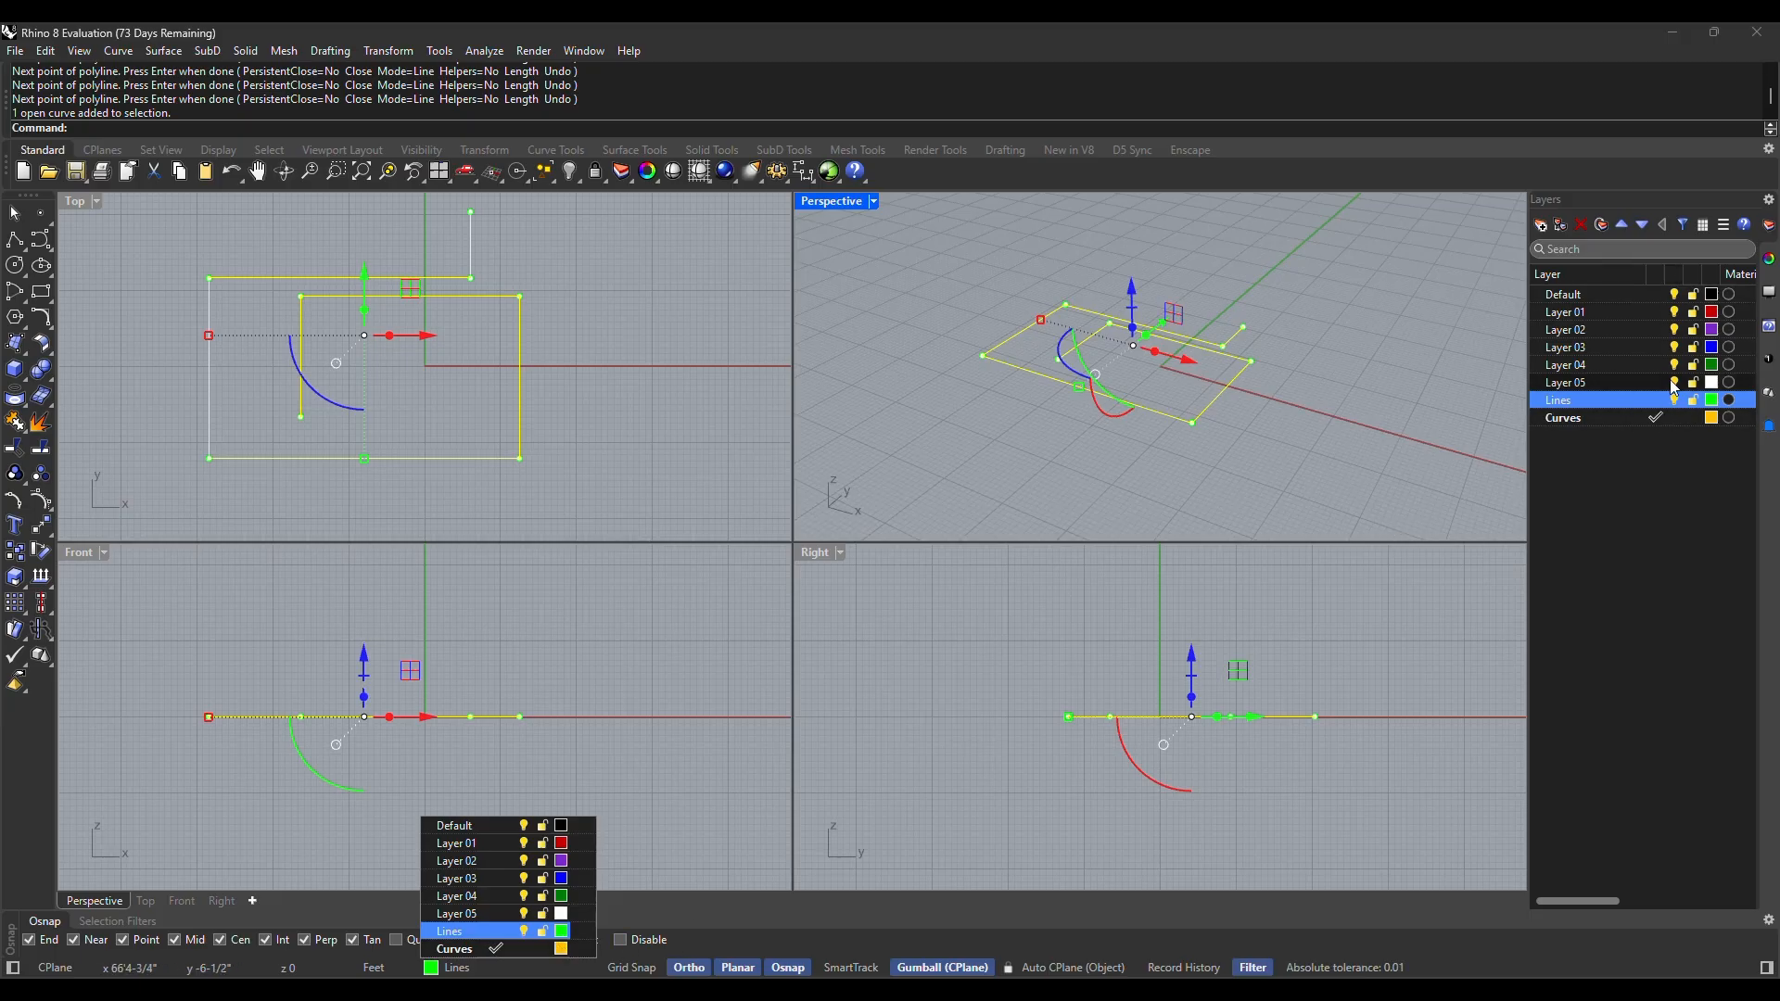
{"action": "left_click", "coordinate": [525, 932]}
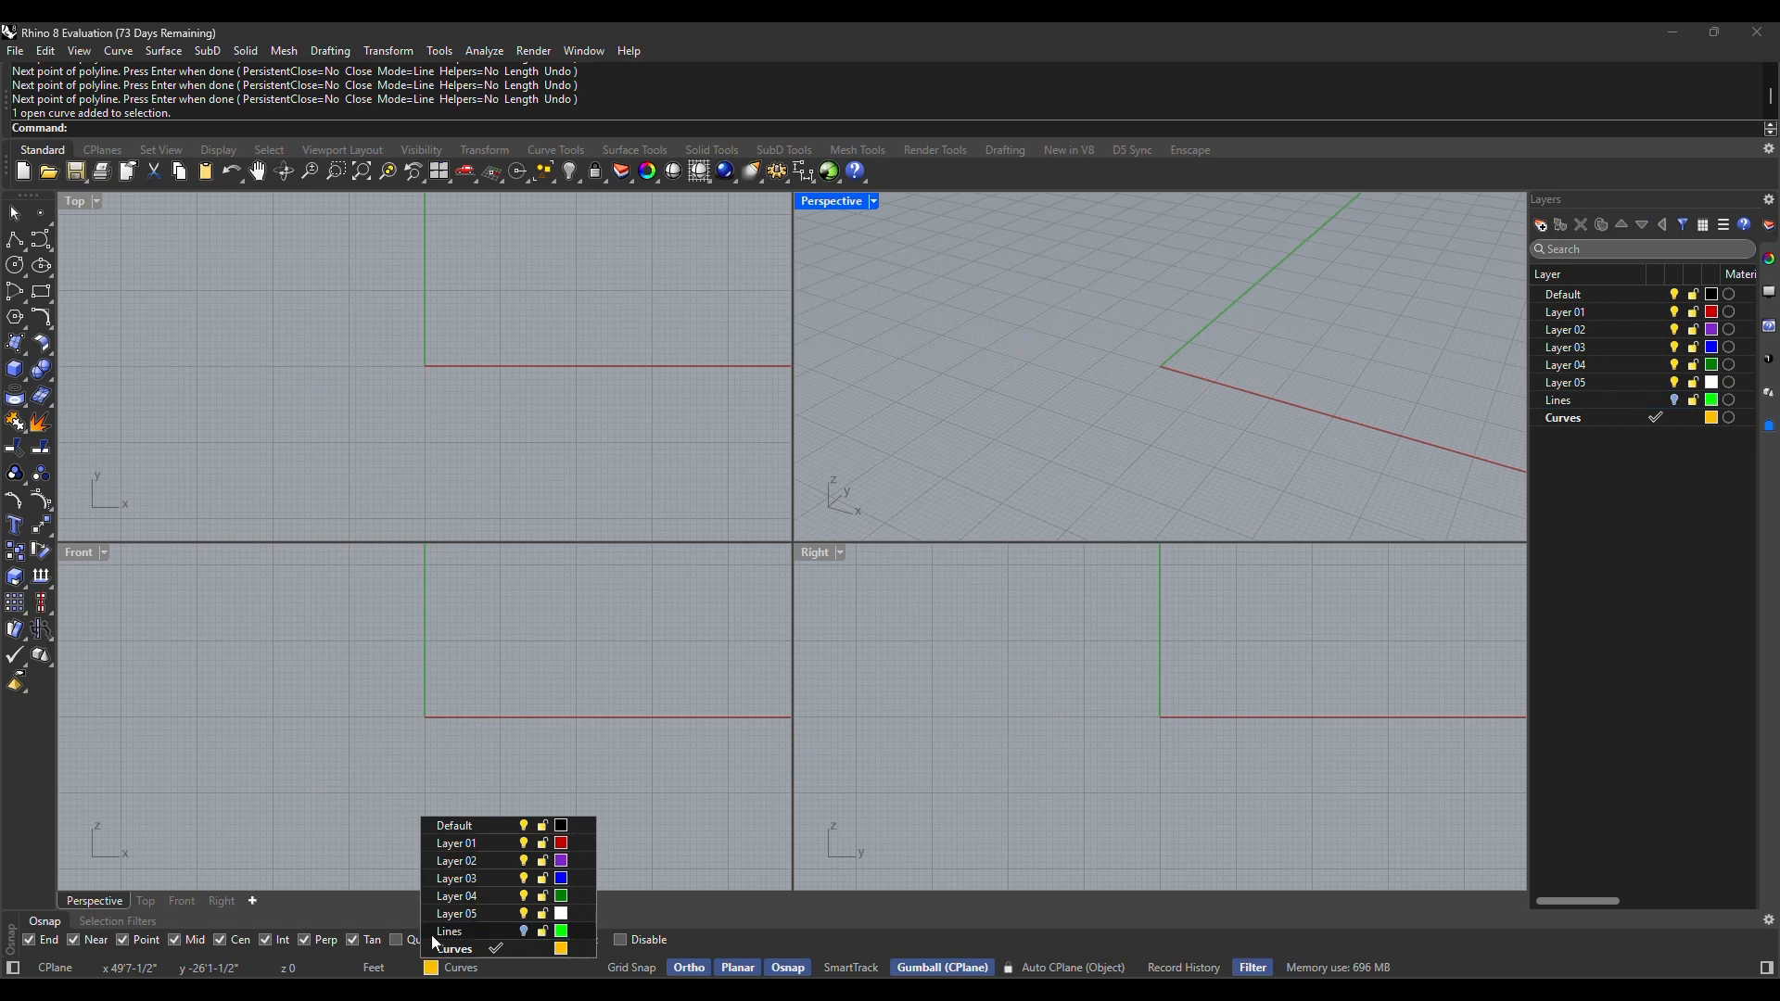
{"action": "left_click", "coordinate": [523, 932]}
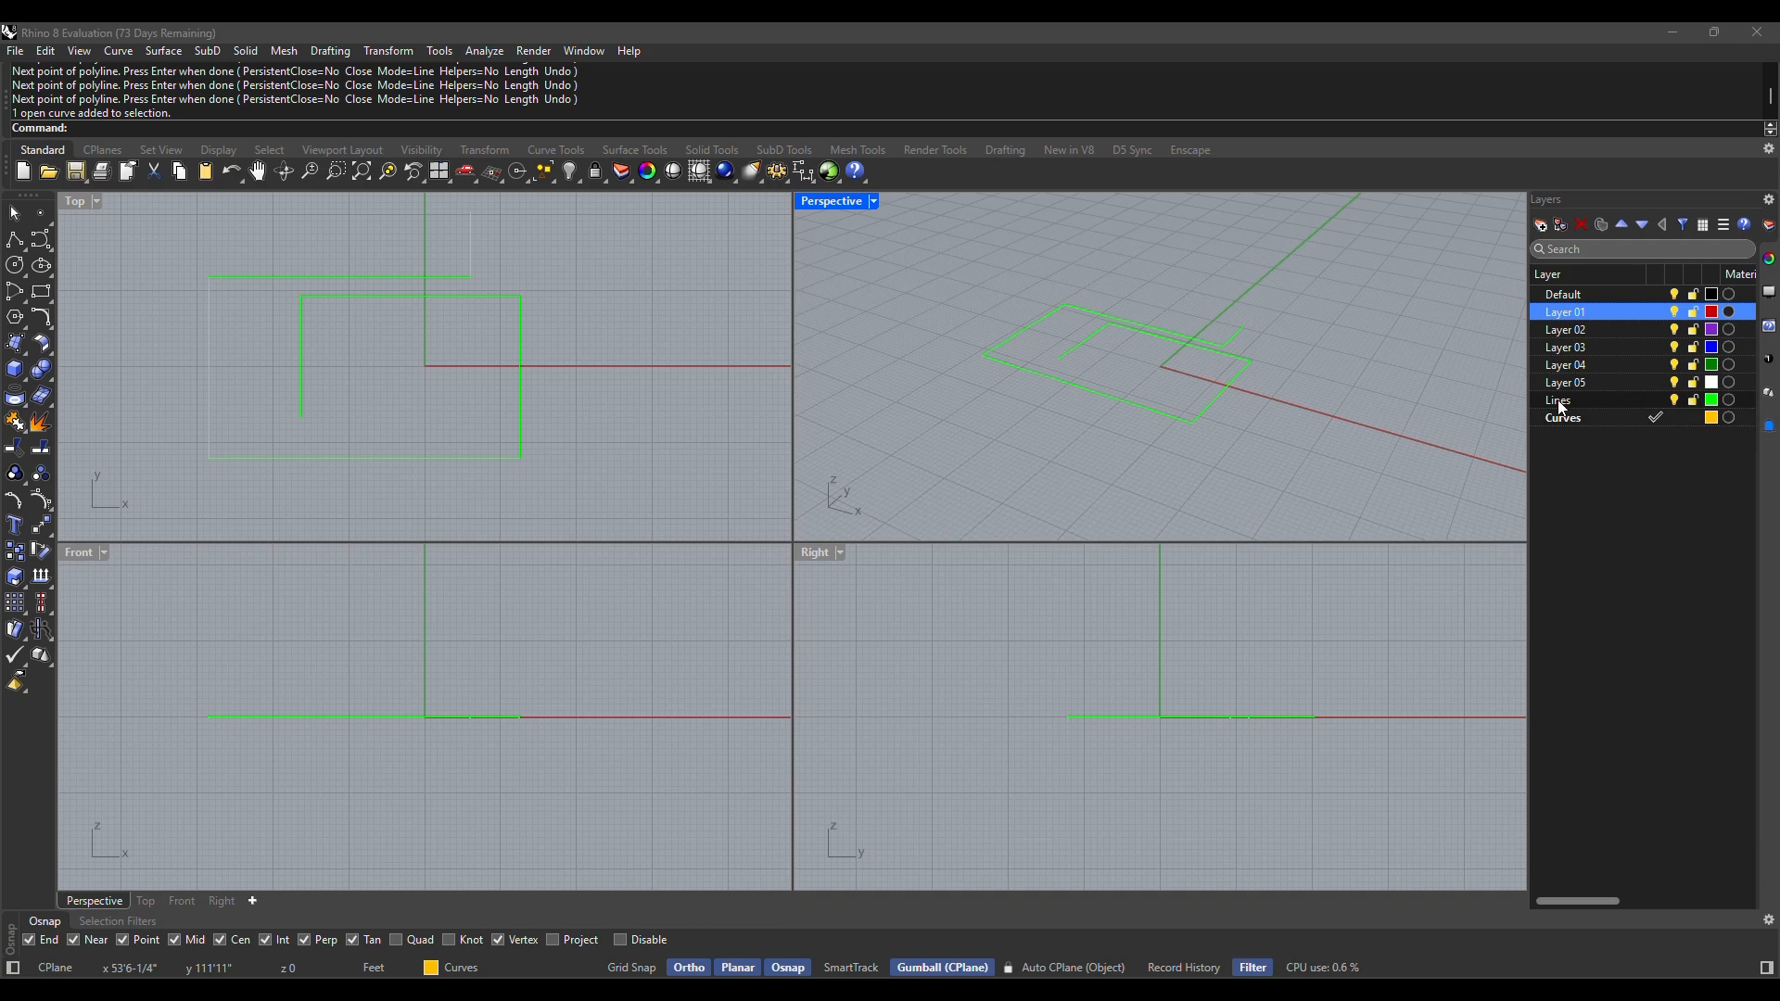
Create a sublayer under the Lines layer and name it Line_01
{"action": "left_click", "coordinate": [1573, 405]}
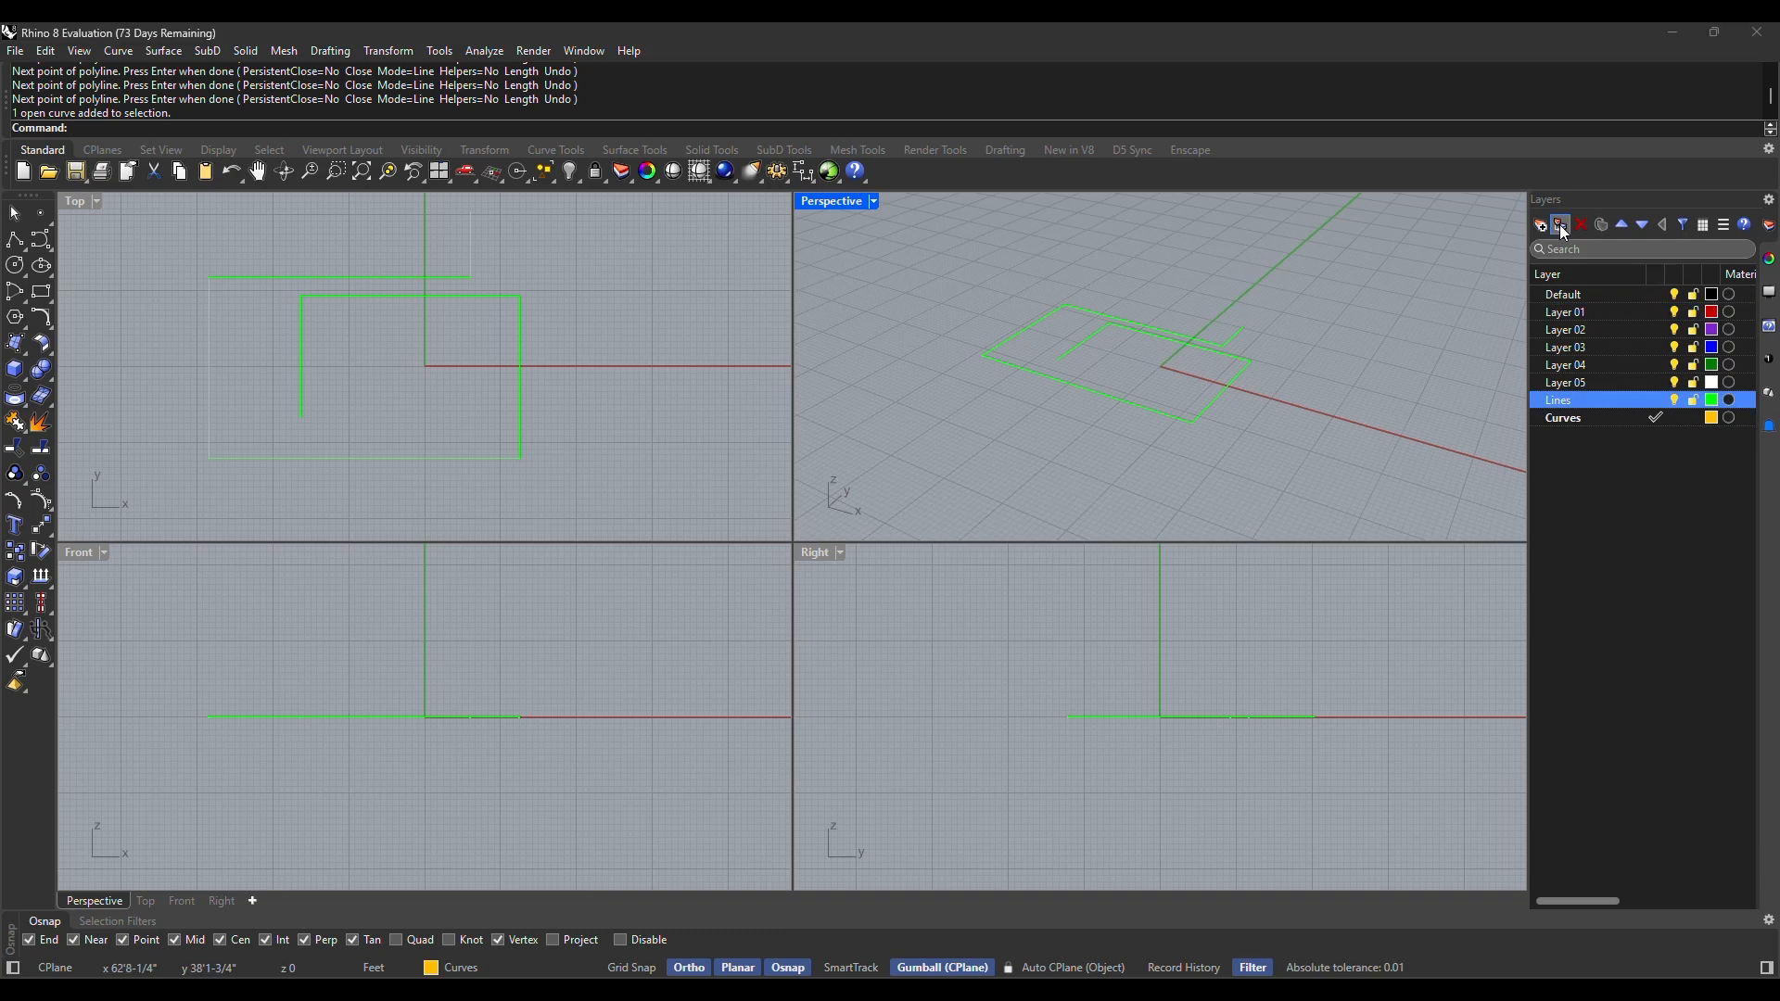
{"action": "left_click", "coordinate": [1612, 516]}
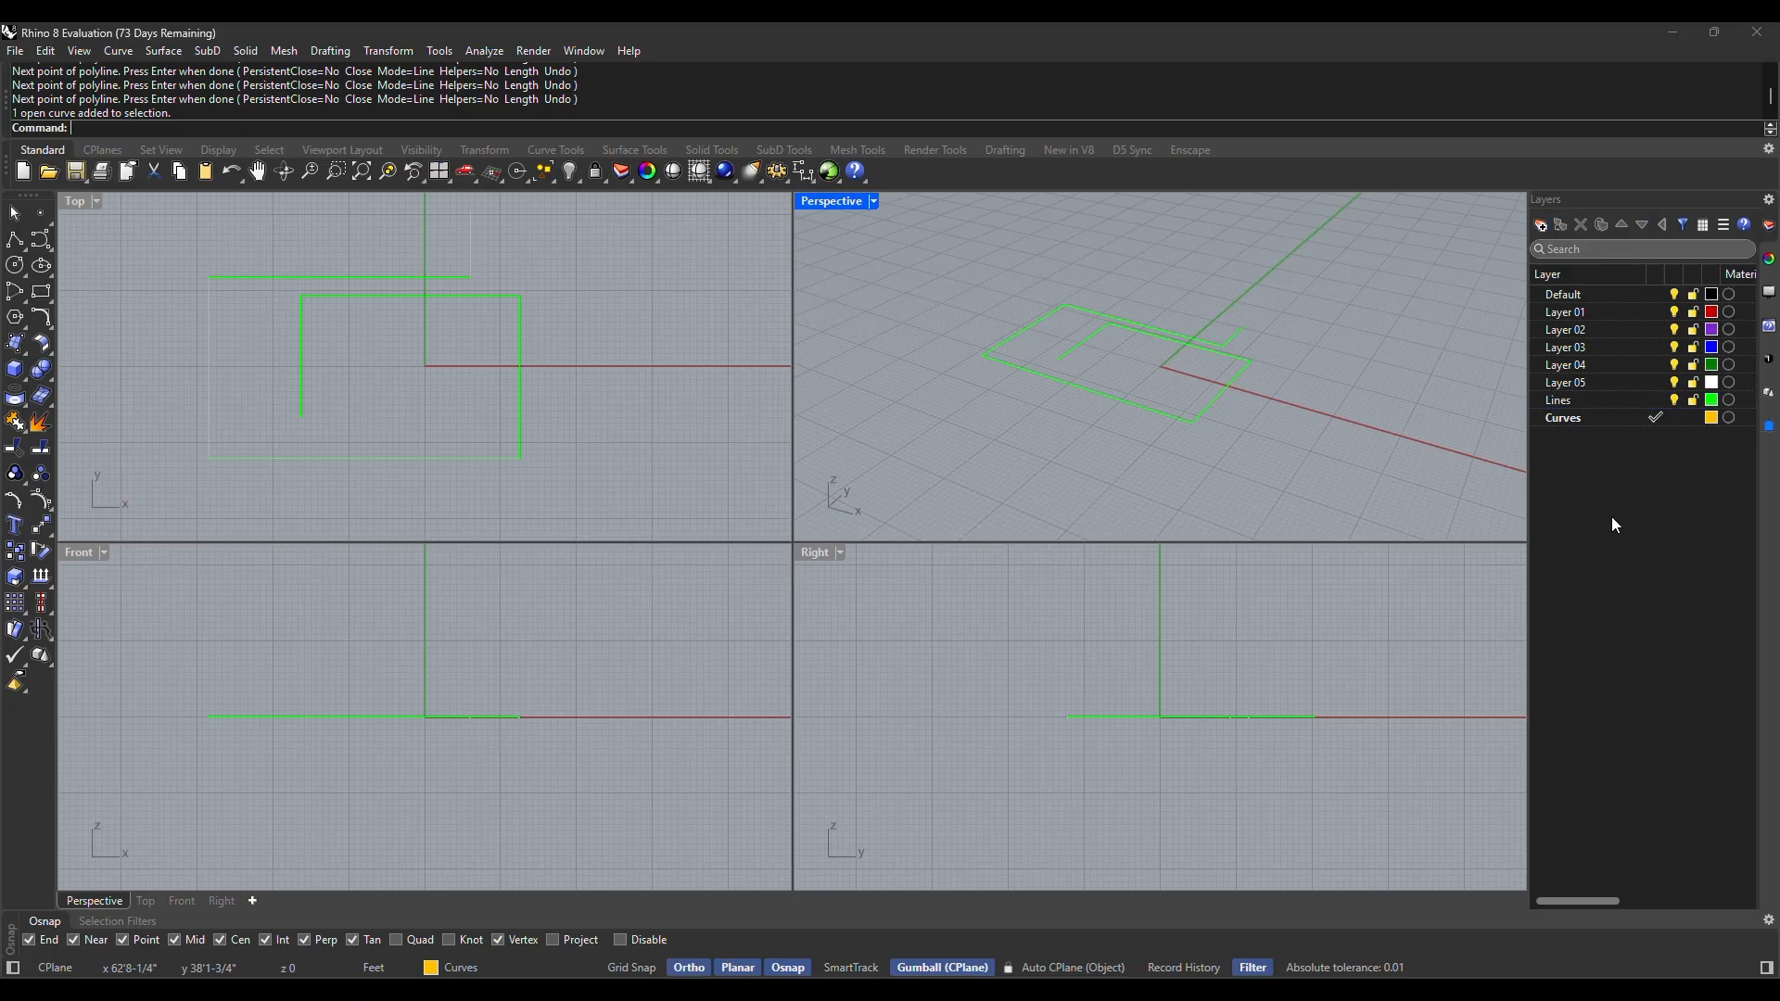
{"action": "left_click", "coordinate": [1585, 402]}
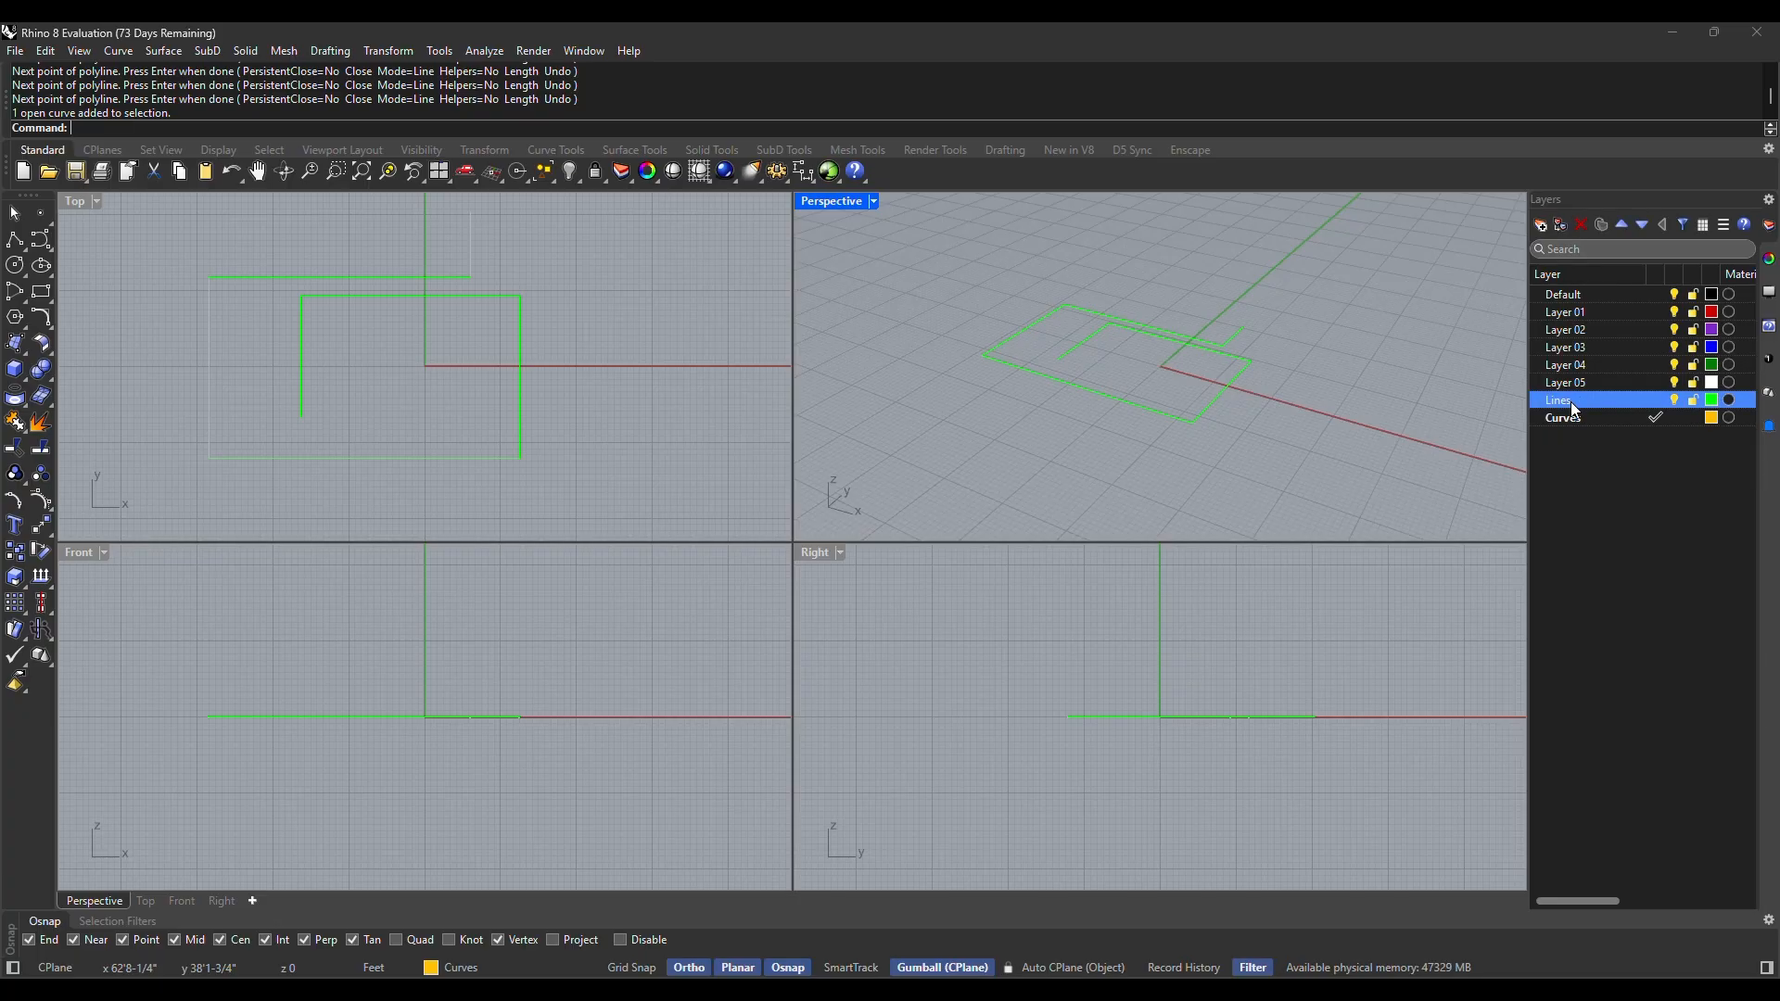
{"action": "left_click", "coordinate": [1560, 232]}
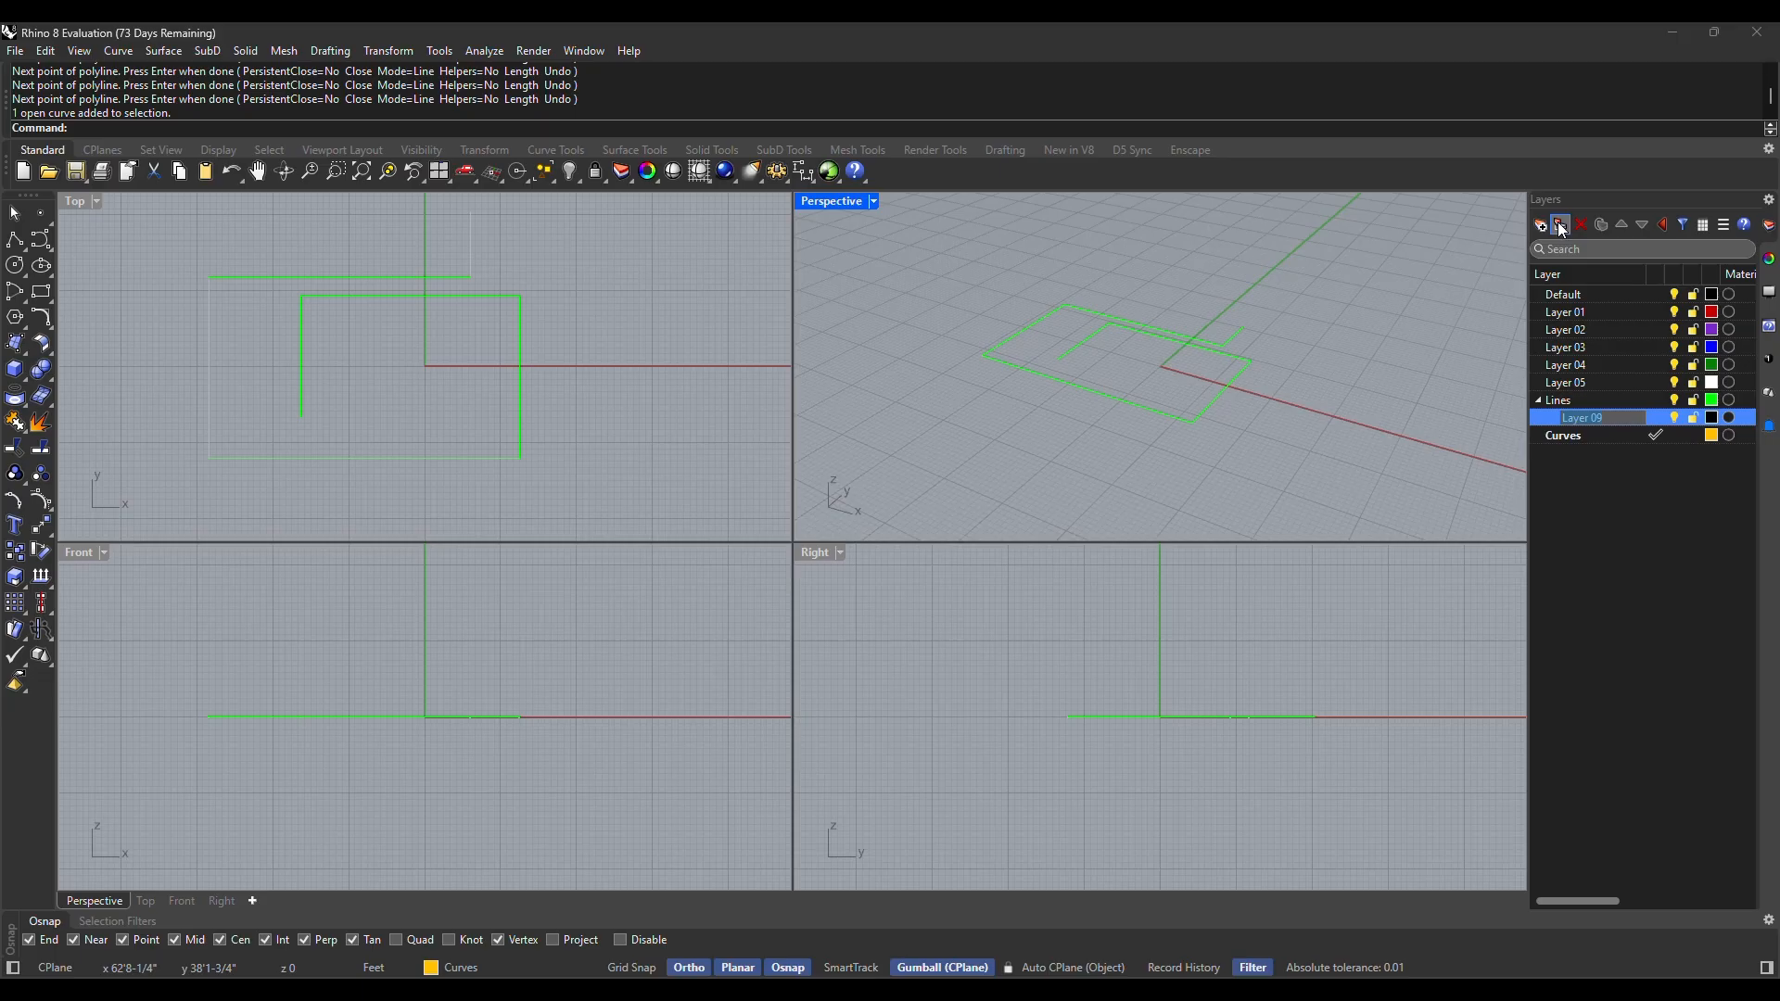
{"action": "left_click", "coordinate": [1628, 421]}
{"action": "type", "text": "Line"}
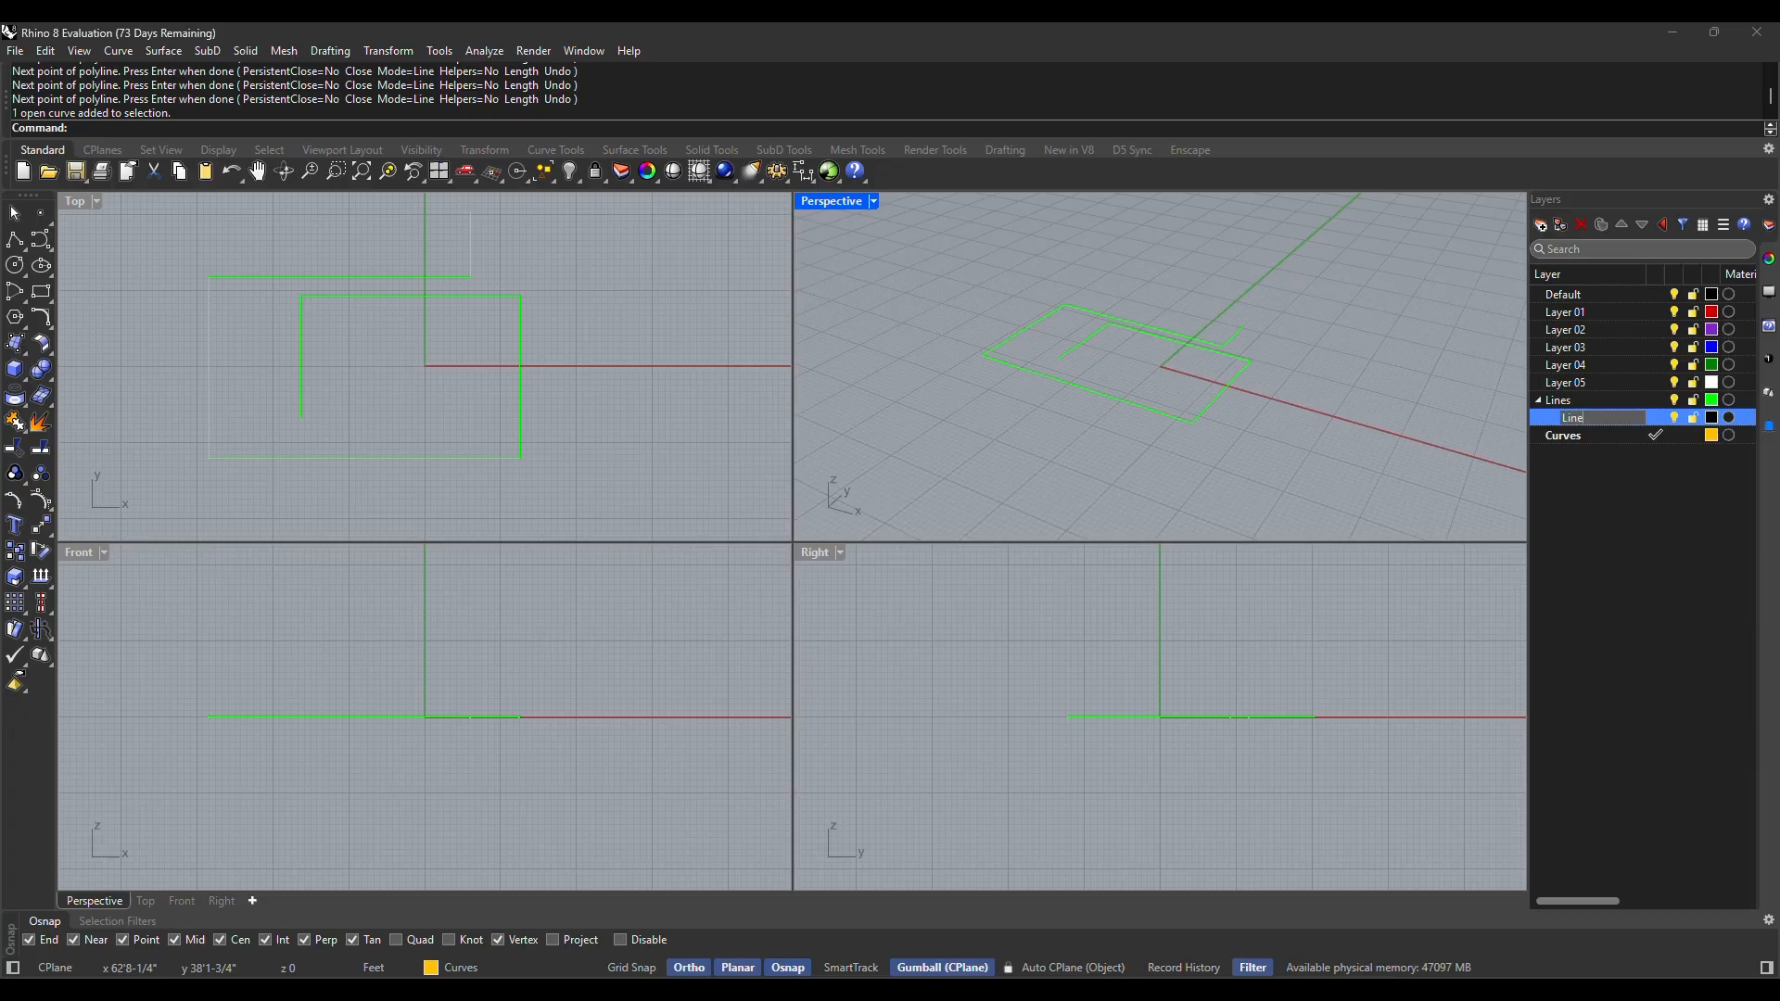
{"action": "type", "text": "_01001"}
{"action": "left_click", "coordinate": [1649, 538]}
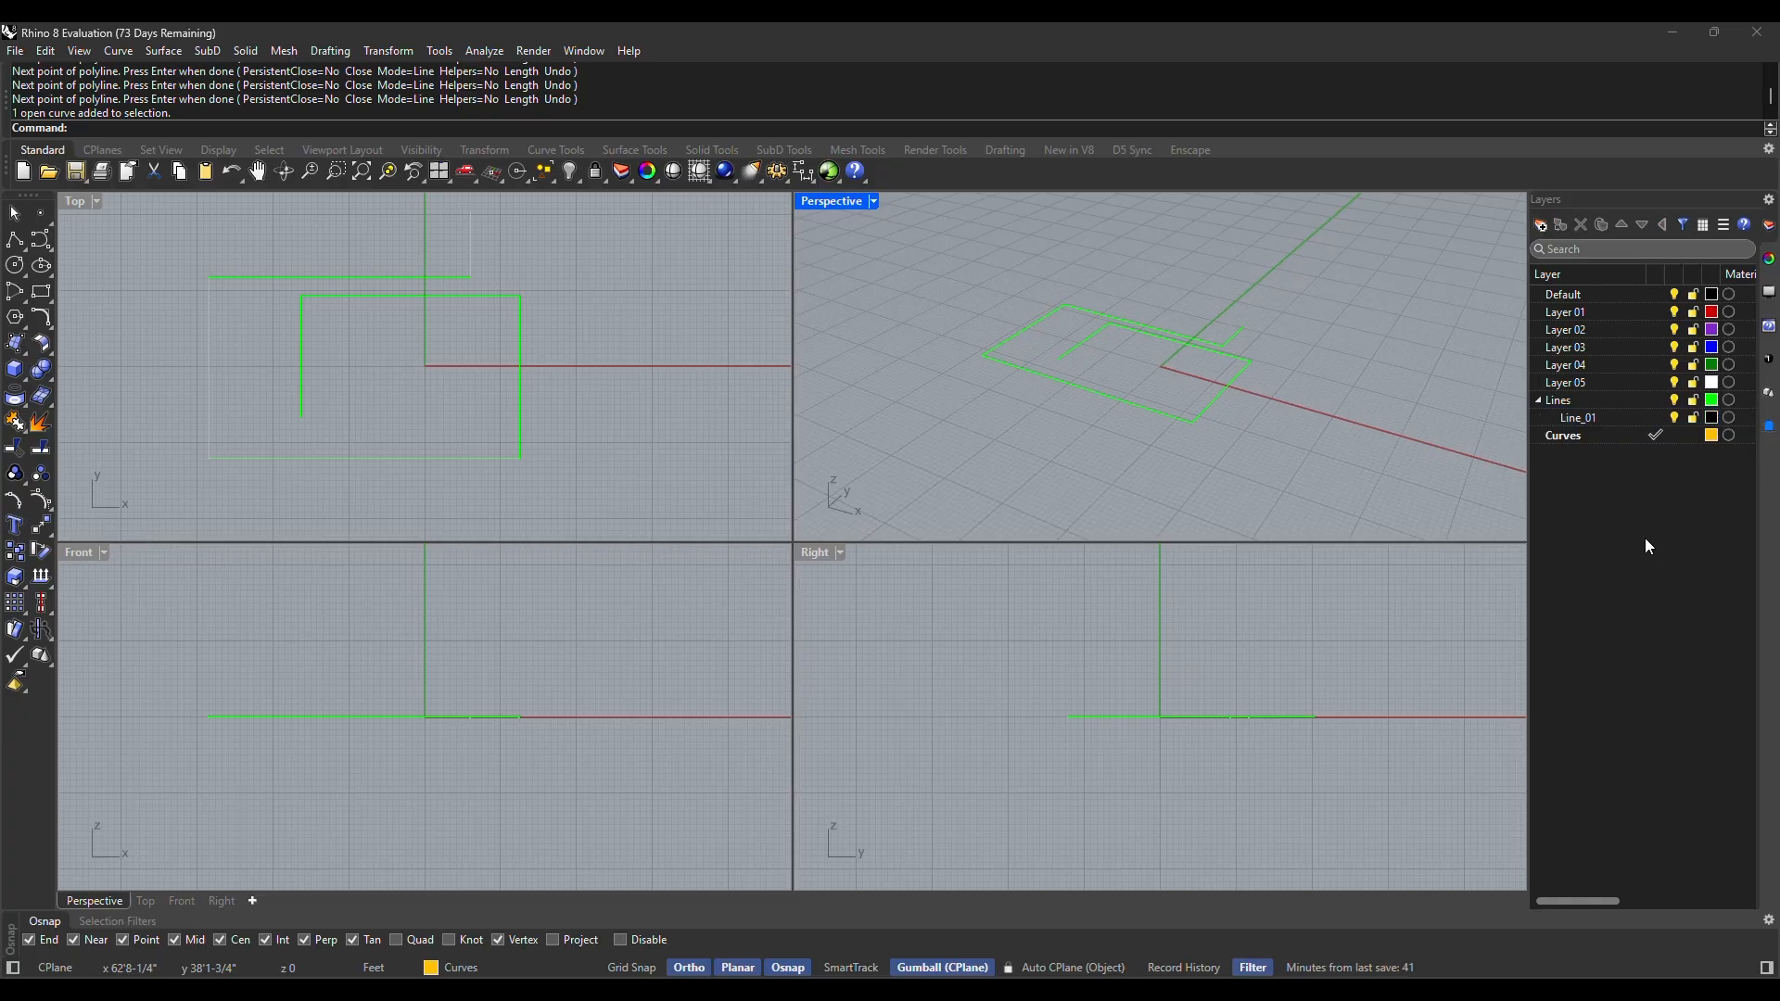
Collapse and re-expand the Lines layer's sublayer list, and add another sublayer under Lines
{"action": "left_click", "coordinate": [1539, 400]}
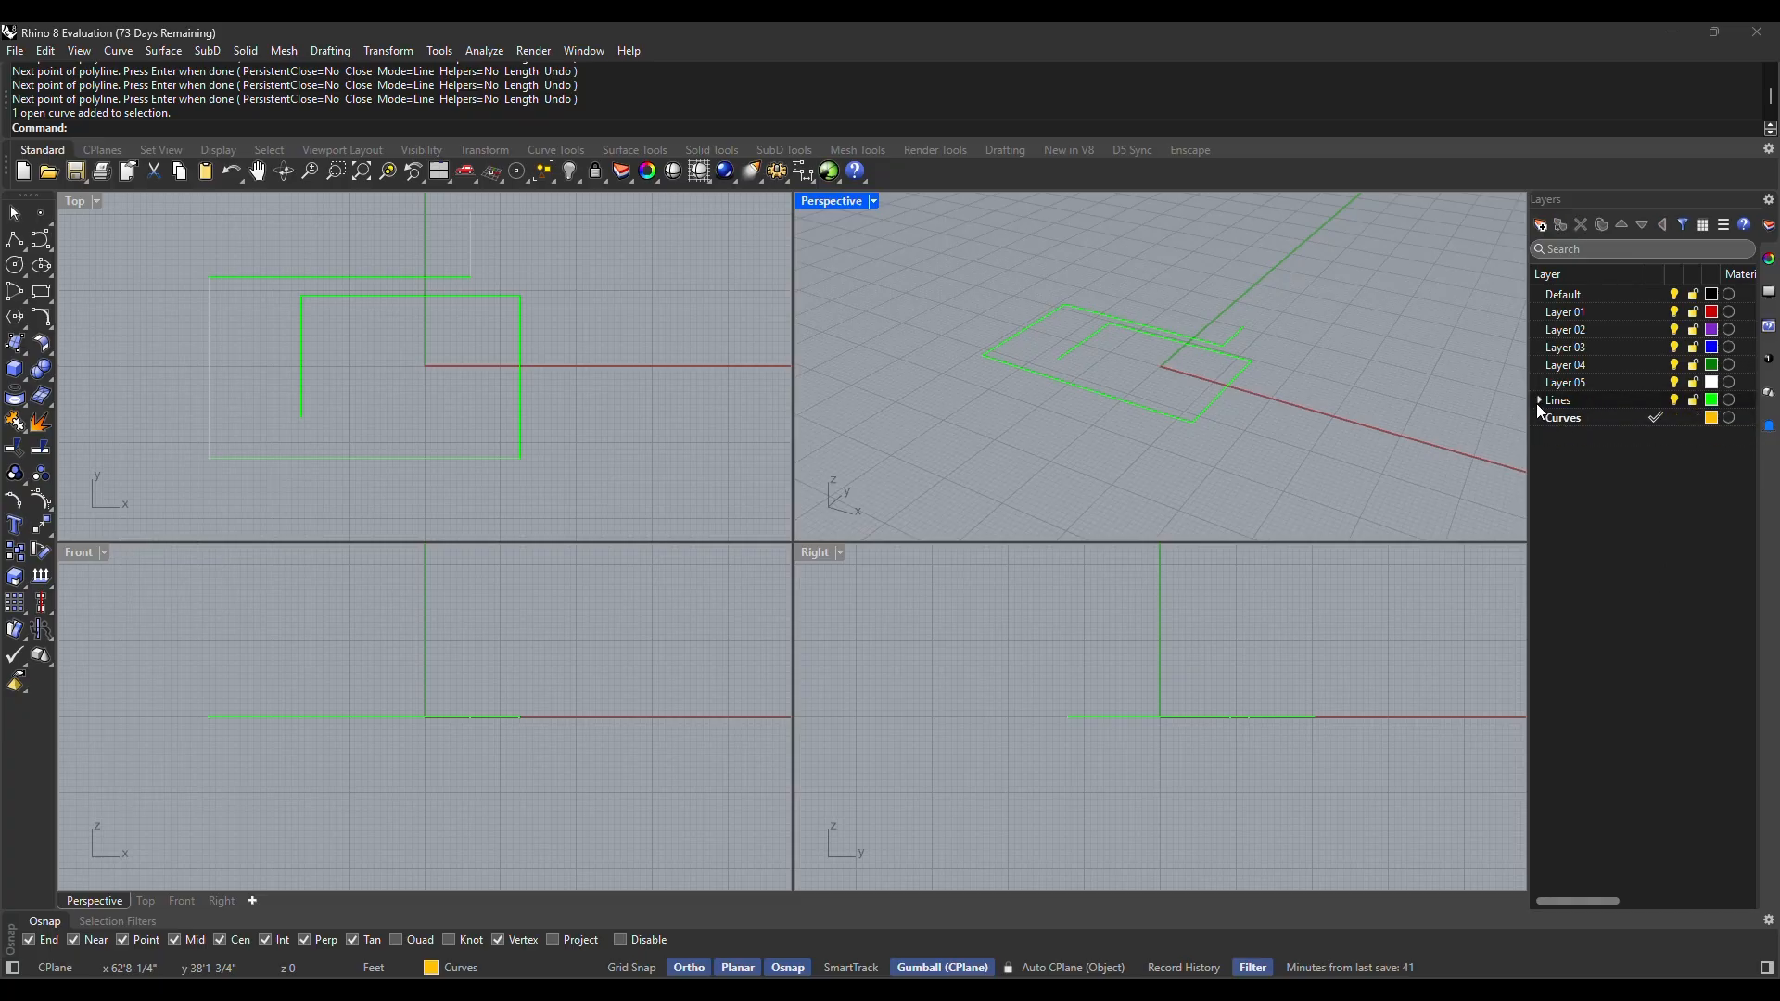
{"action": "left_click", "coordinate": [1539, 401]}
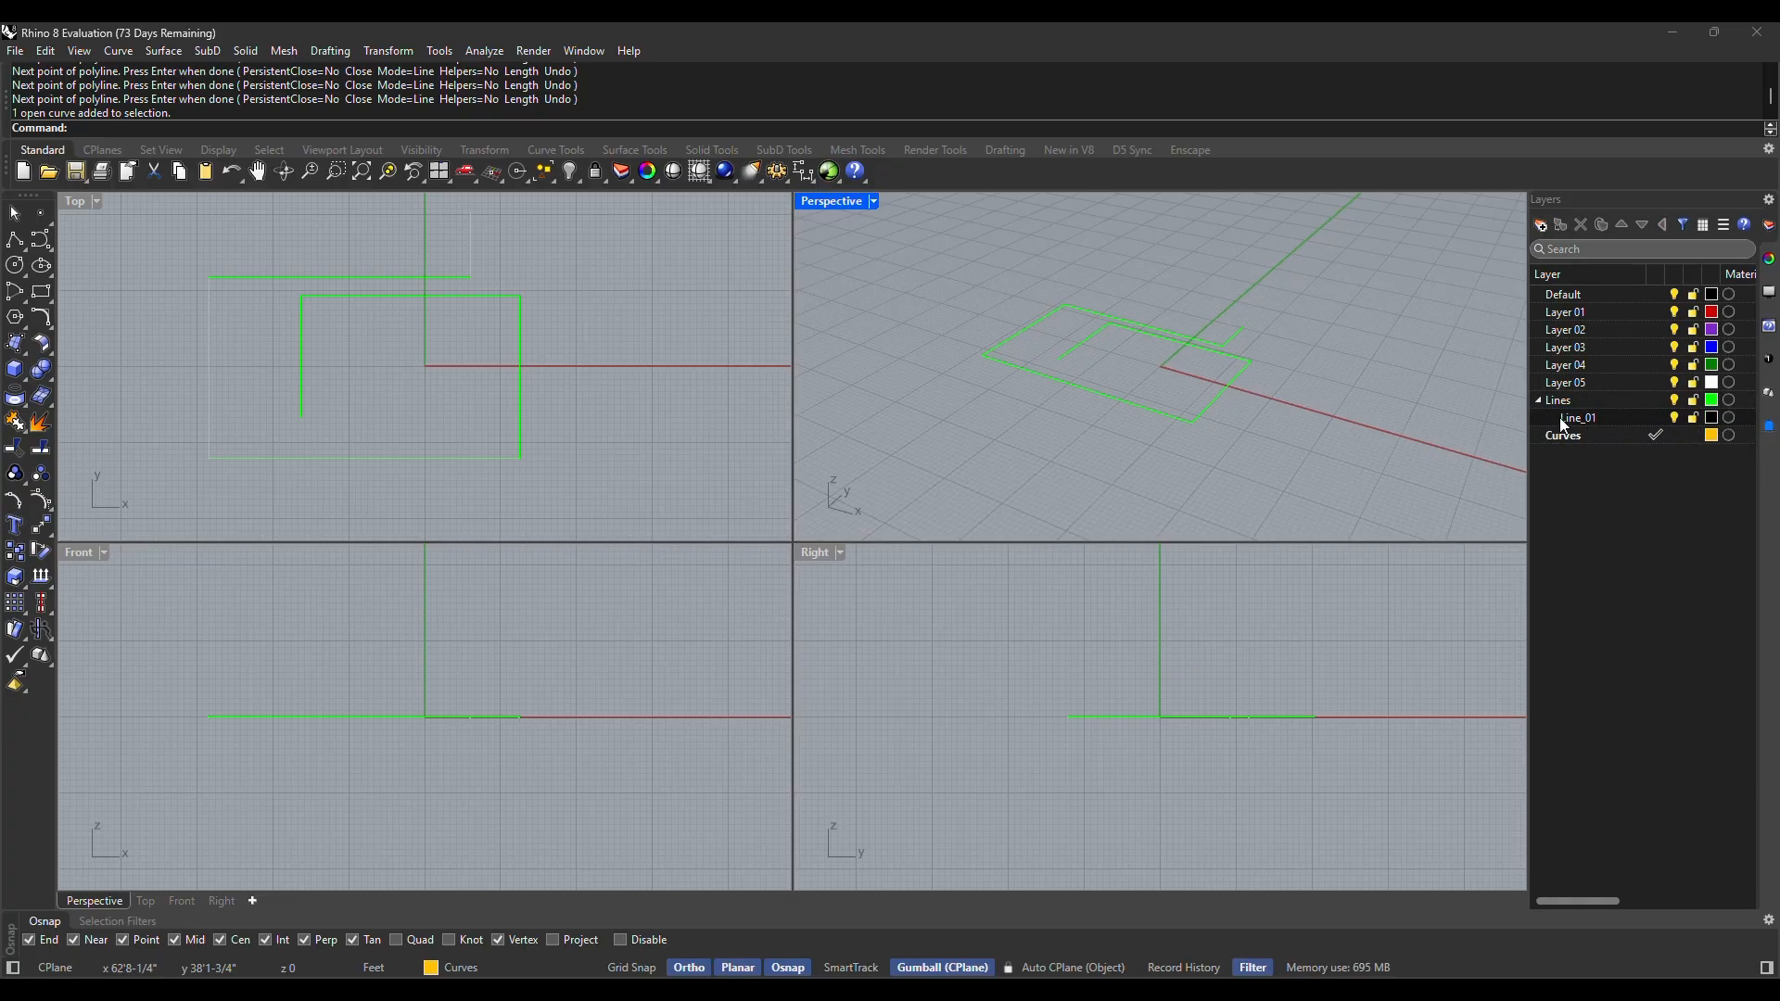
{"action": "left_click", "coordinate": [1573, 400]}
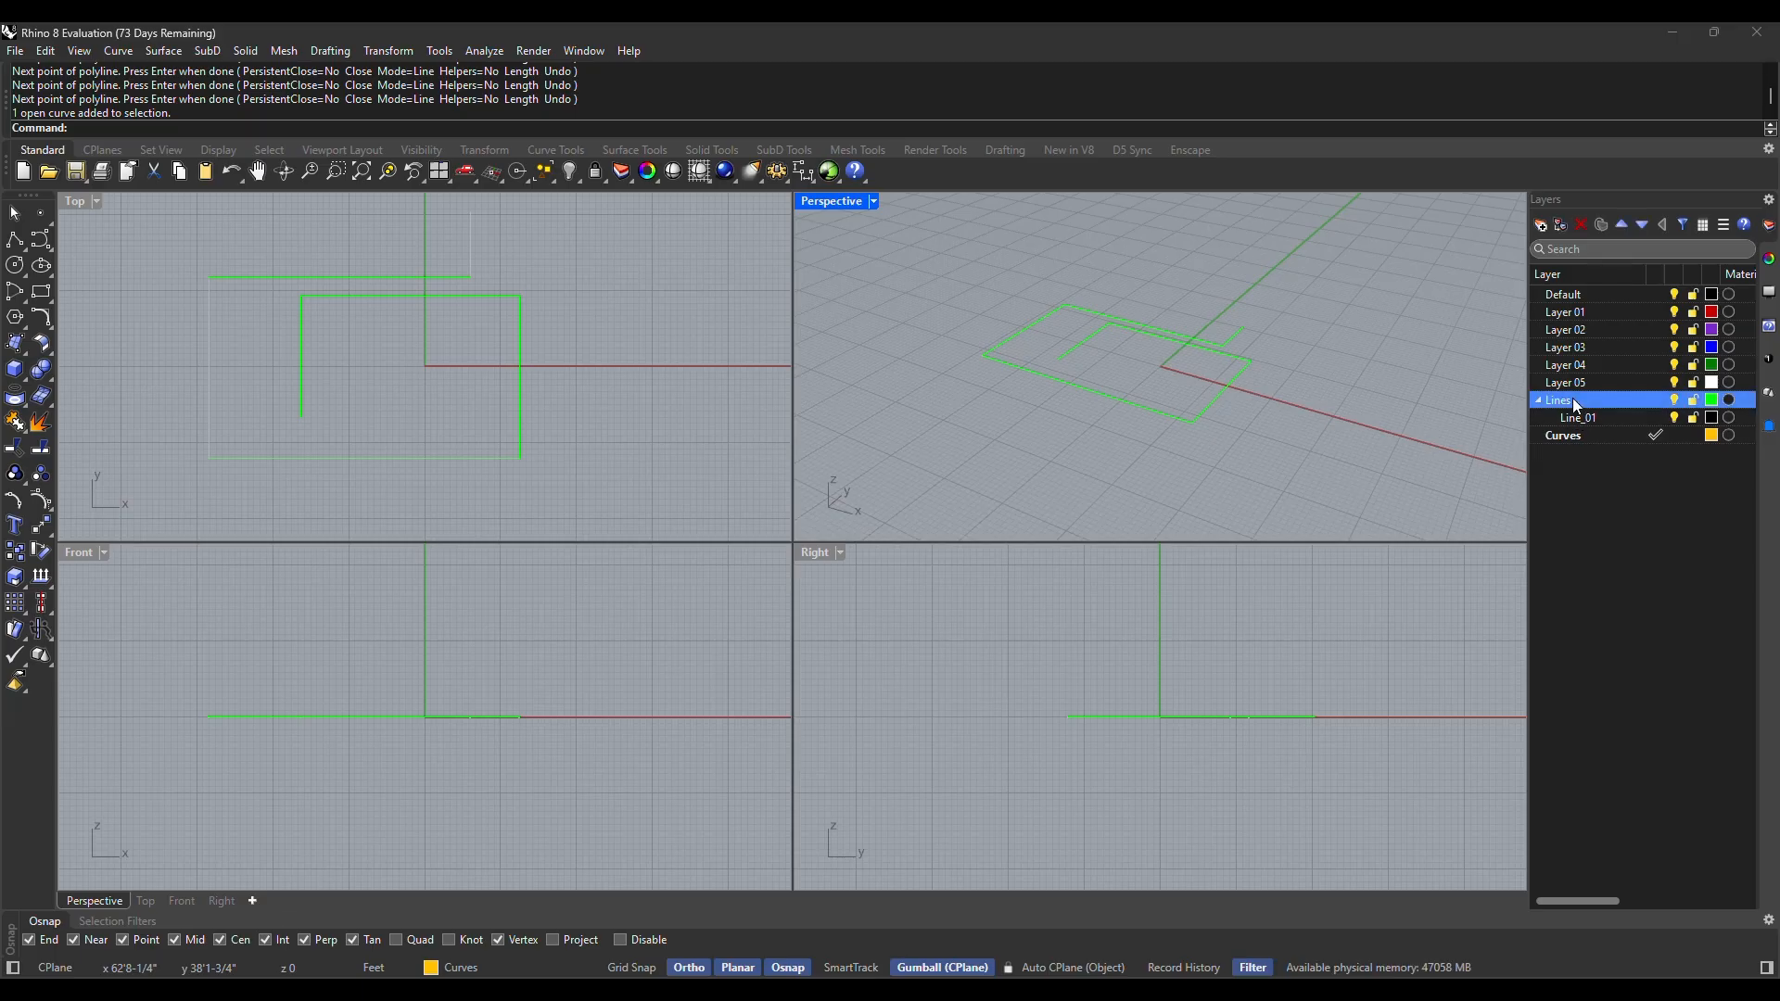
{"action": "left_click", "coordinate": [1561, 231]}
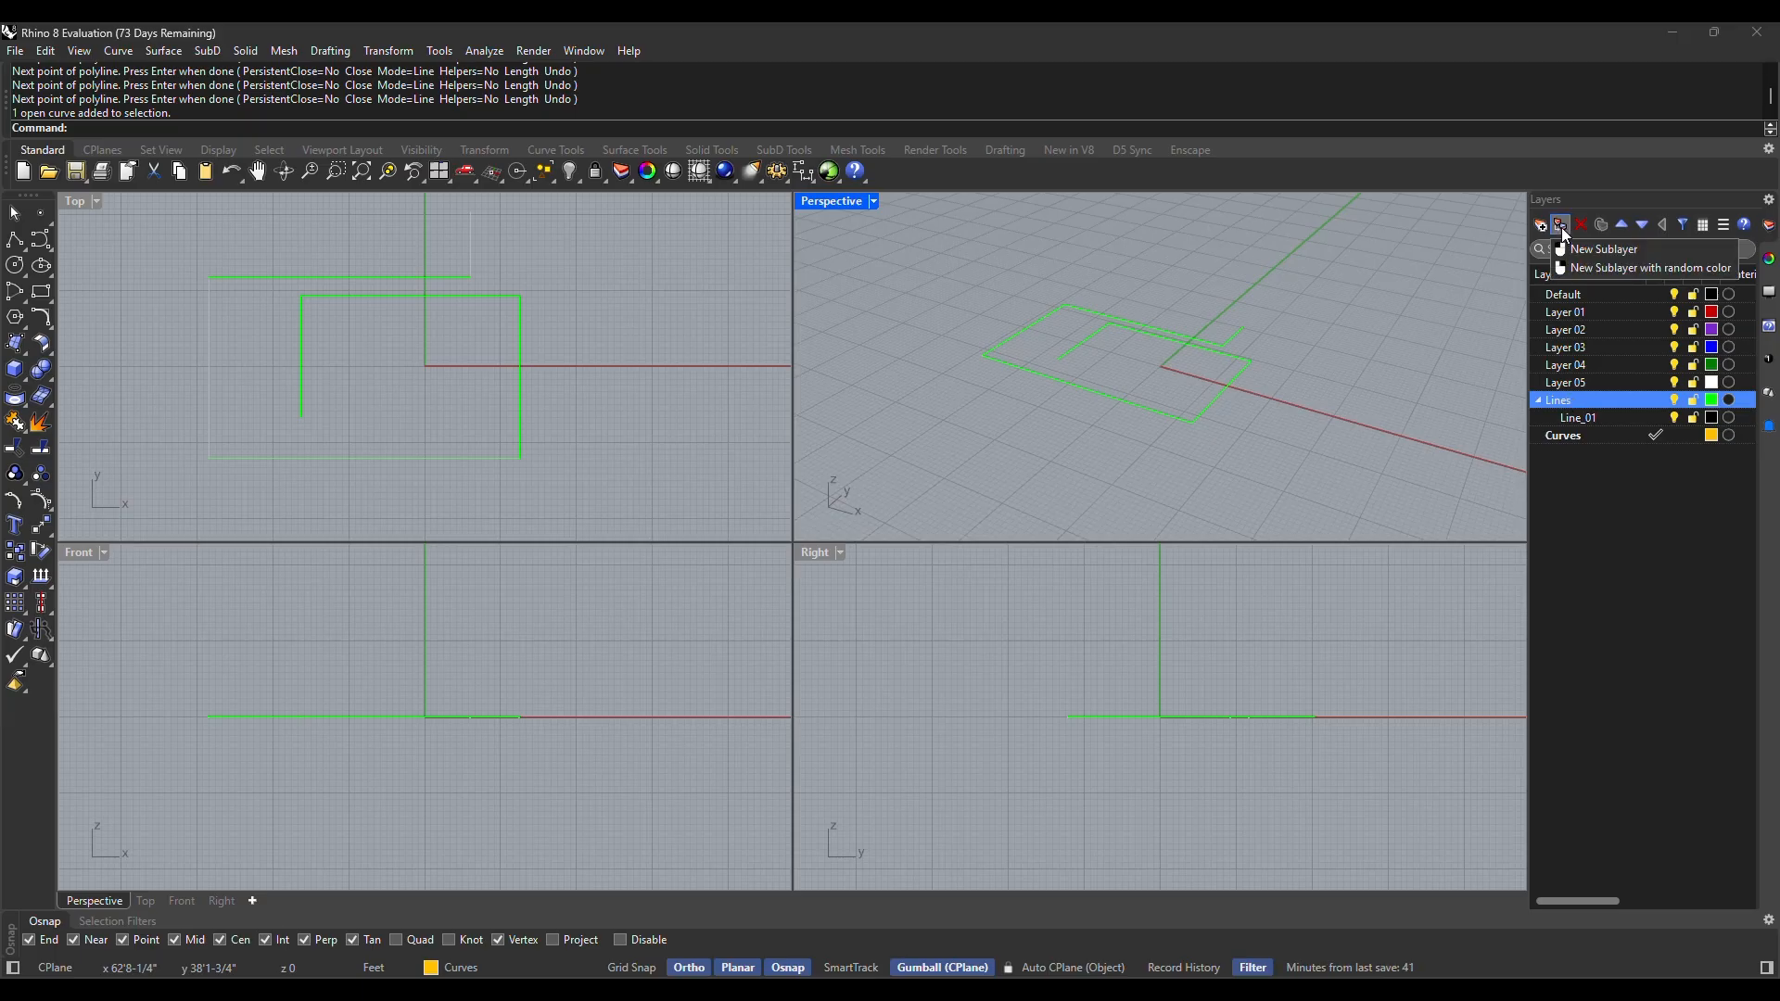